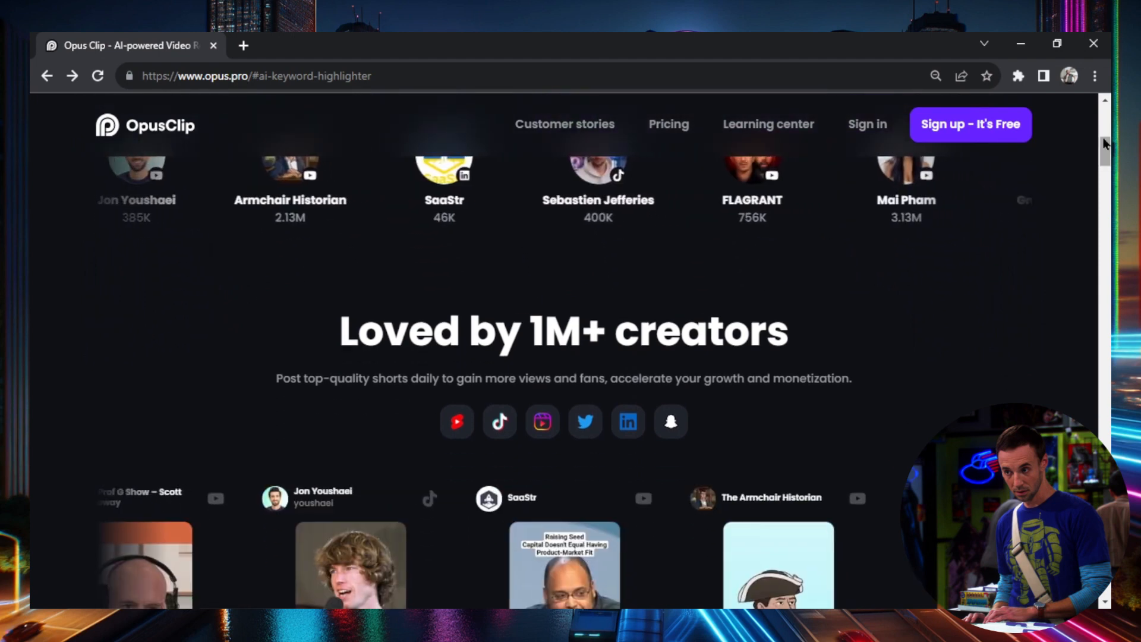
Play the Young and Profiting sample clip from the creators showcase with its sound muted, and close the clip viewer
scroll(564, 357, "down", 3)
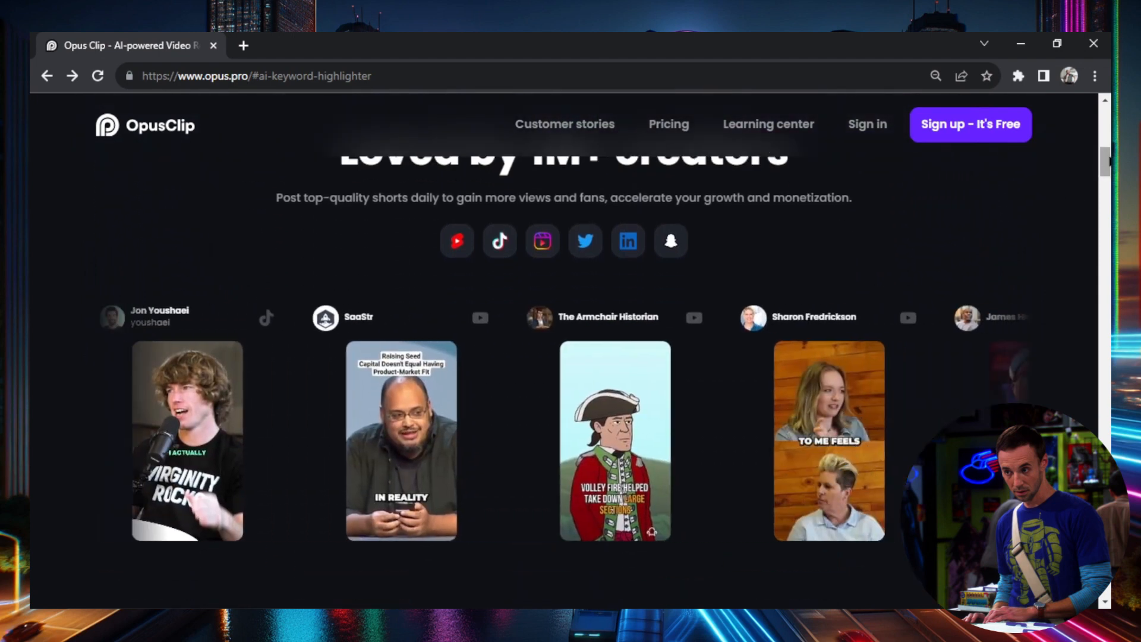
scroll(1105, 170, "down", 2)
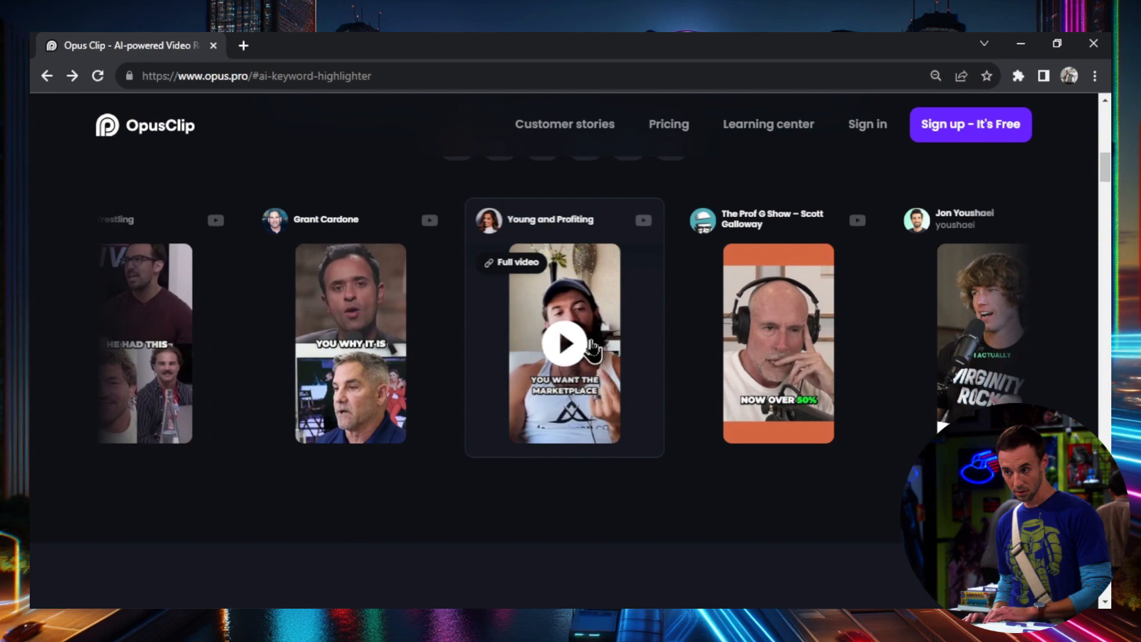
left_click(563, 350)
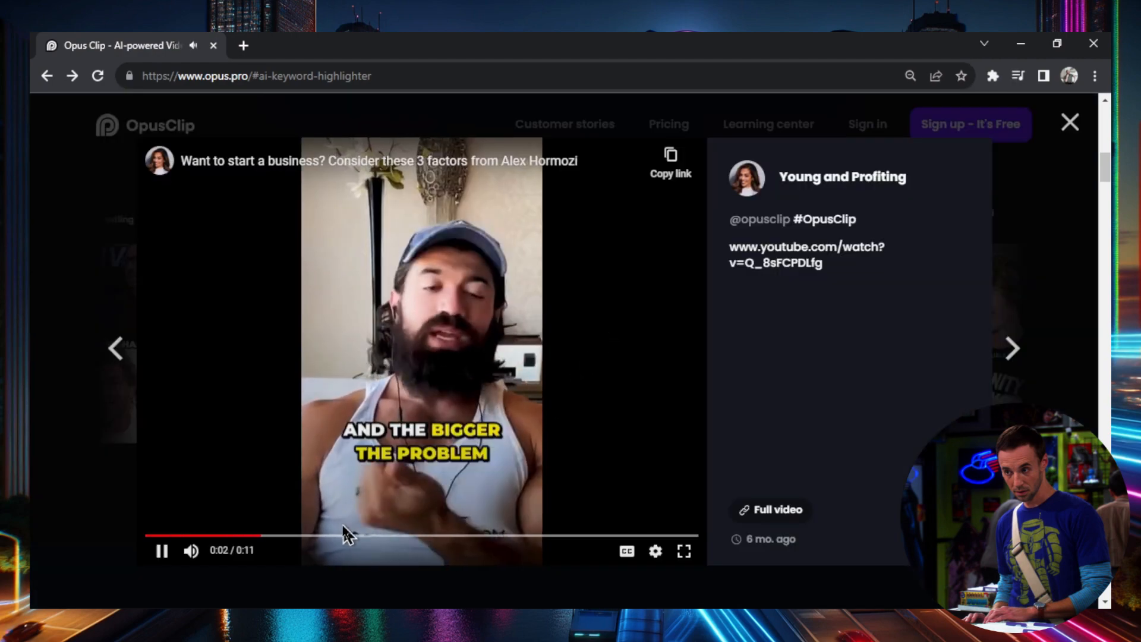
left_click(160, 553)
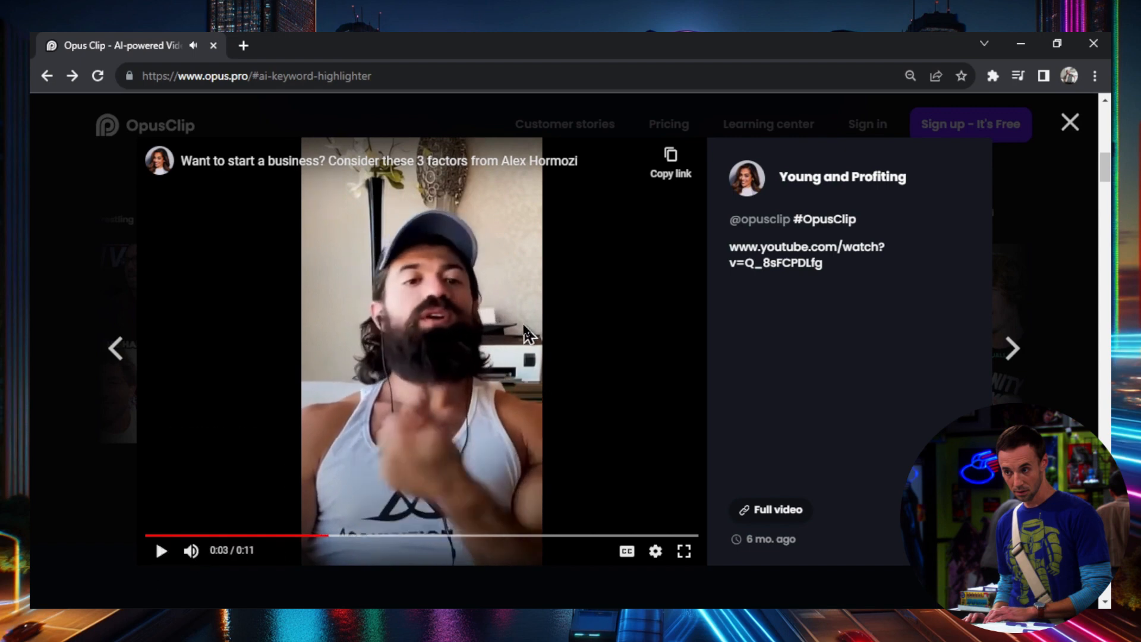
left_click(191, 551)
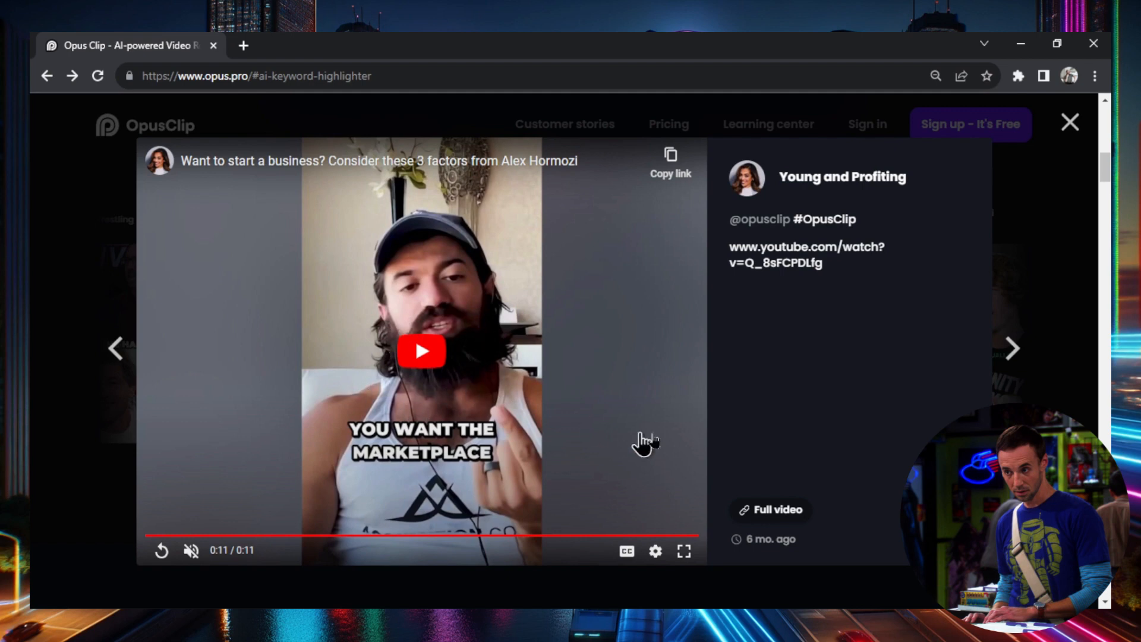
left_click(1070, 123)
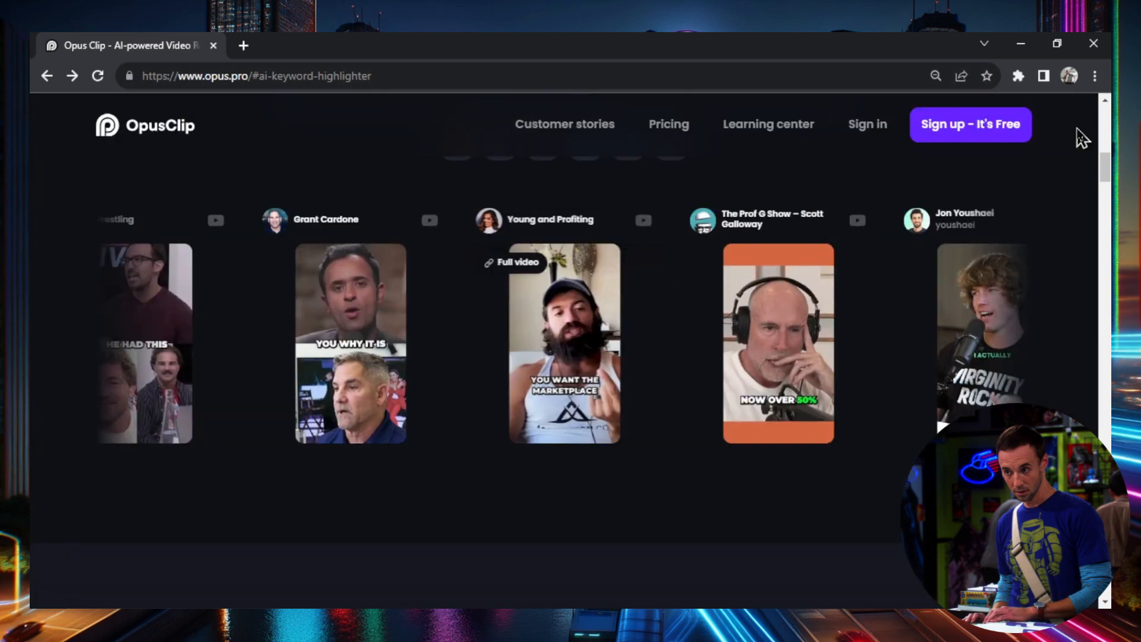
Review the AI Curation (ClipGenius), AI Virality Score and AI Co-Pilot feature sections of the home page
left_click_drag(1106, 171, 1106, 188)
scroll(436, 323, "down", 2)
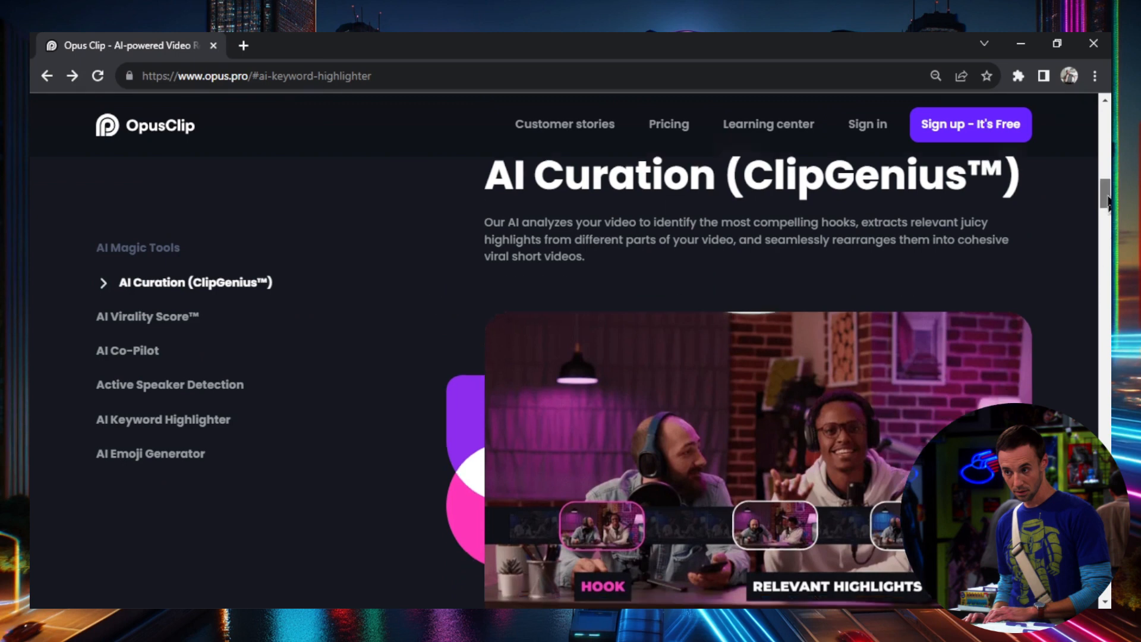
left_click_drag(1108, 201, 1109, 205)
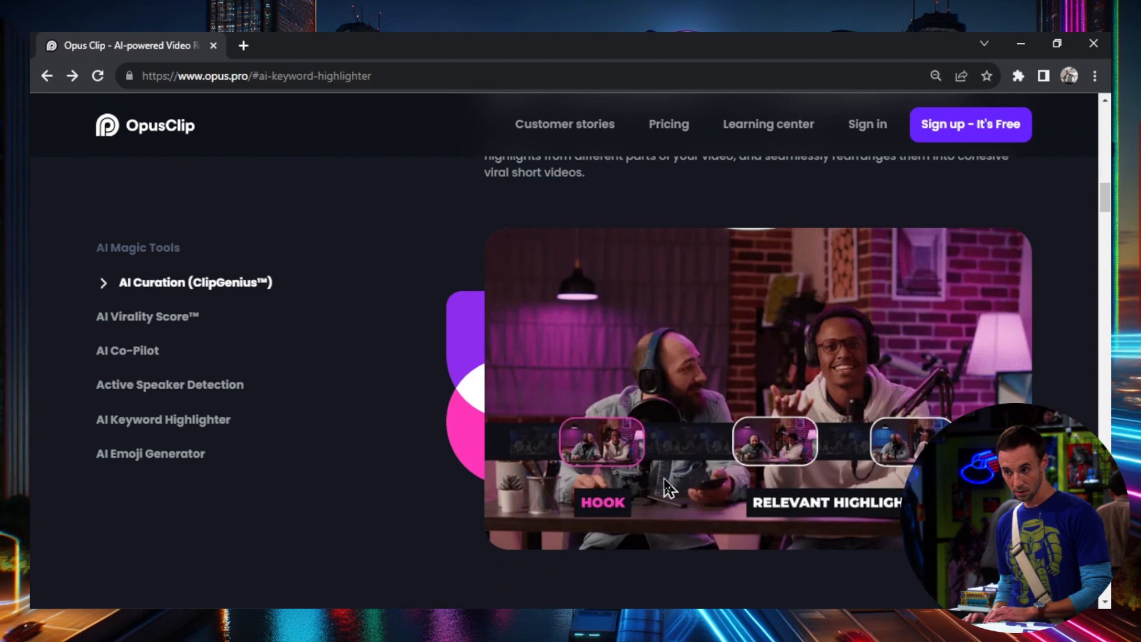
left_click_drag(1107, 202, 1107, 225)
scroll(772, 369, "down", 3)
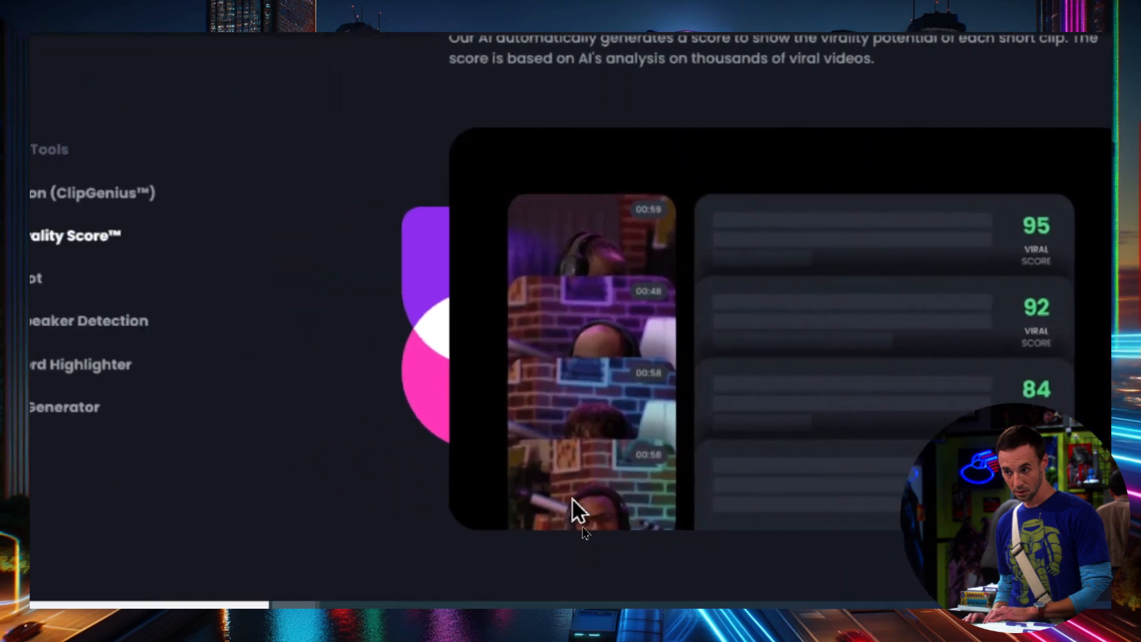
left_click_drag(1104, 257, 1103, 273)
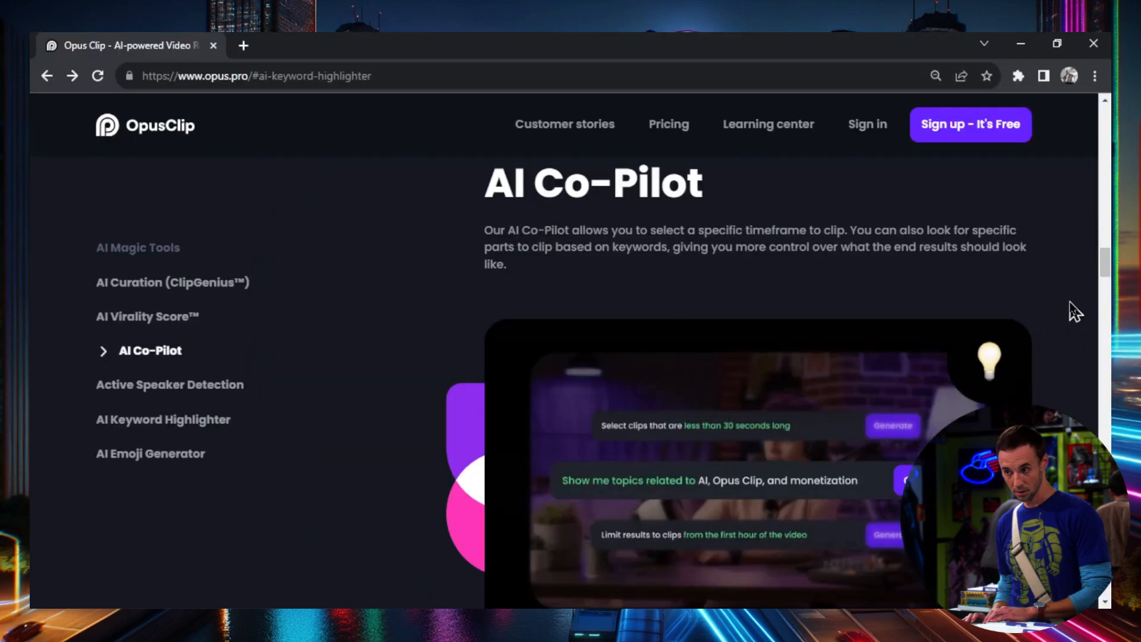
left_click_drag(1106, 269, 1107, 272)
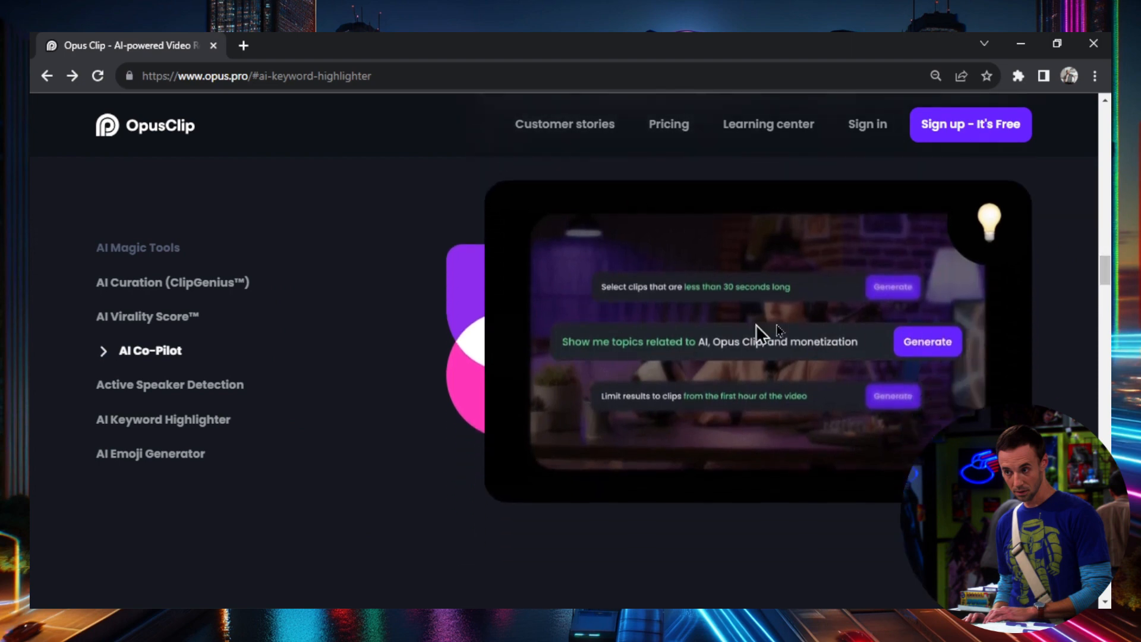
Examine the Active Speaker Detection section and its three example vertical video layouts
scroll(738, 304, "down", 5)
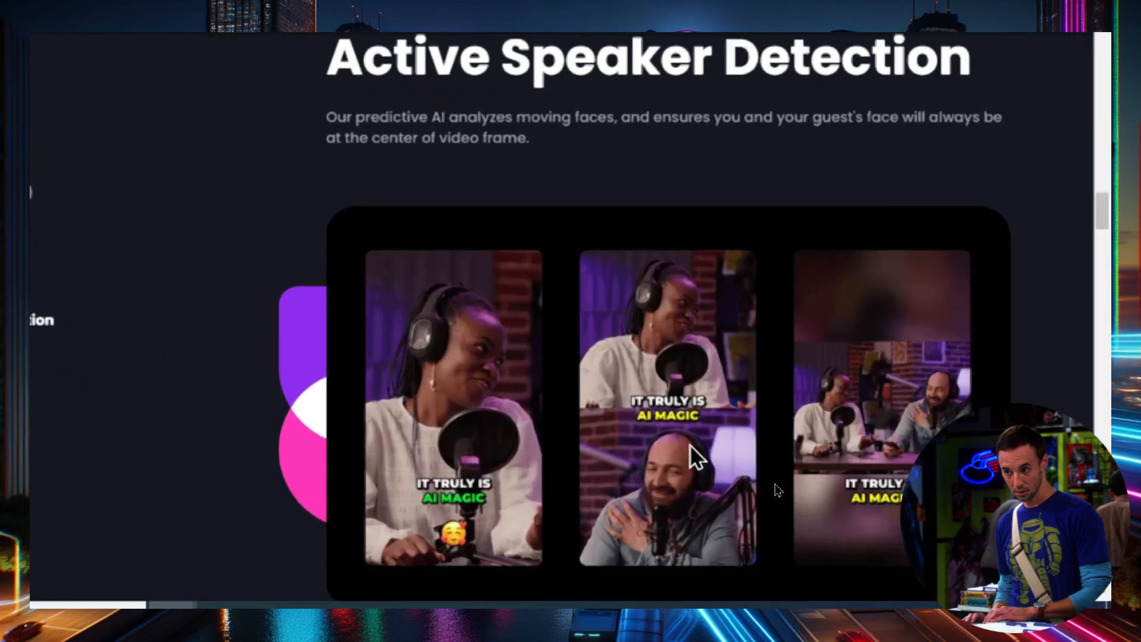
scroll(773, 443, "down", 2)
scroll(628, 434, "left", 3)
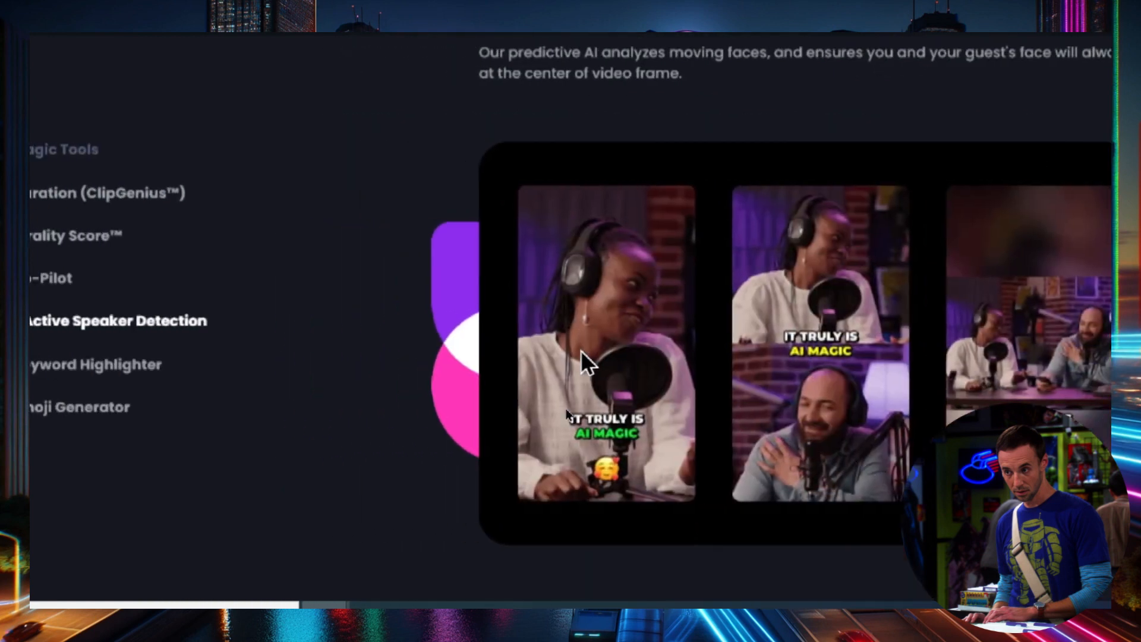
scroll(579, 351, "right", 3)
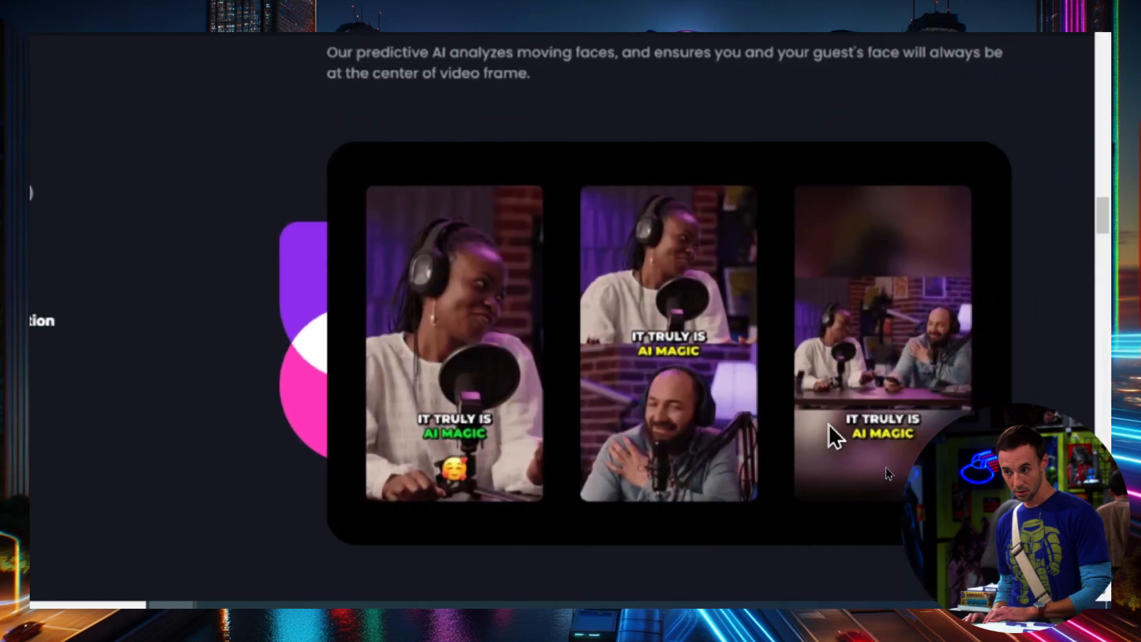
scroll(580, 348, "left", 3)
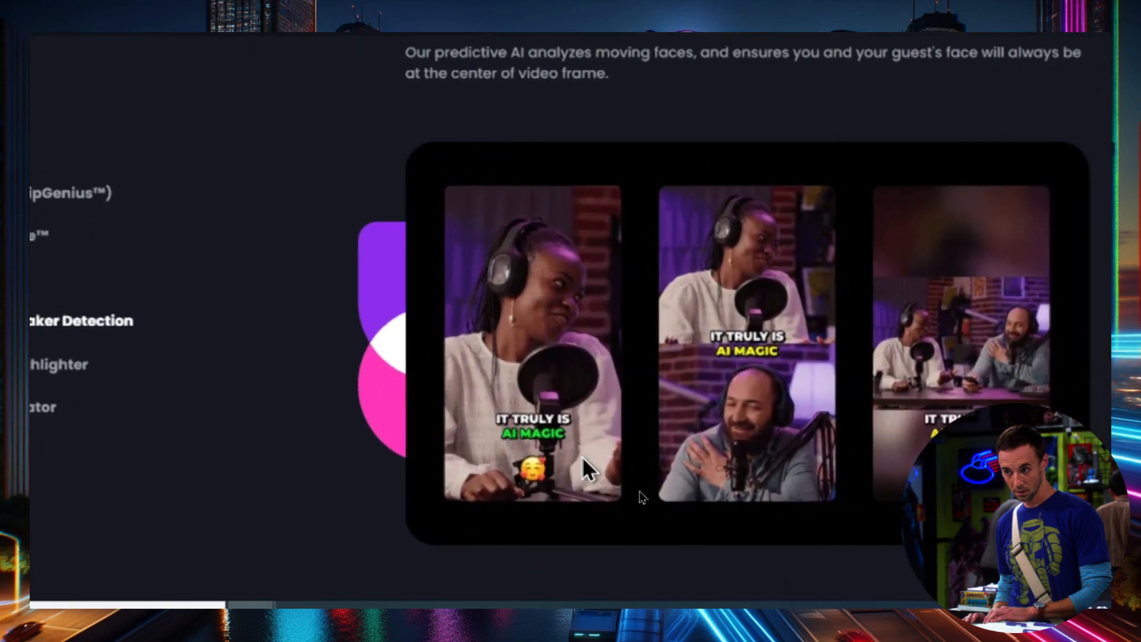
scroll(974, 356, "up", 1)
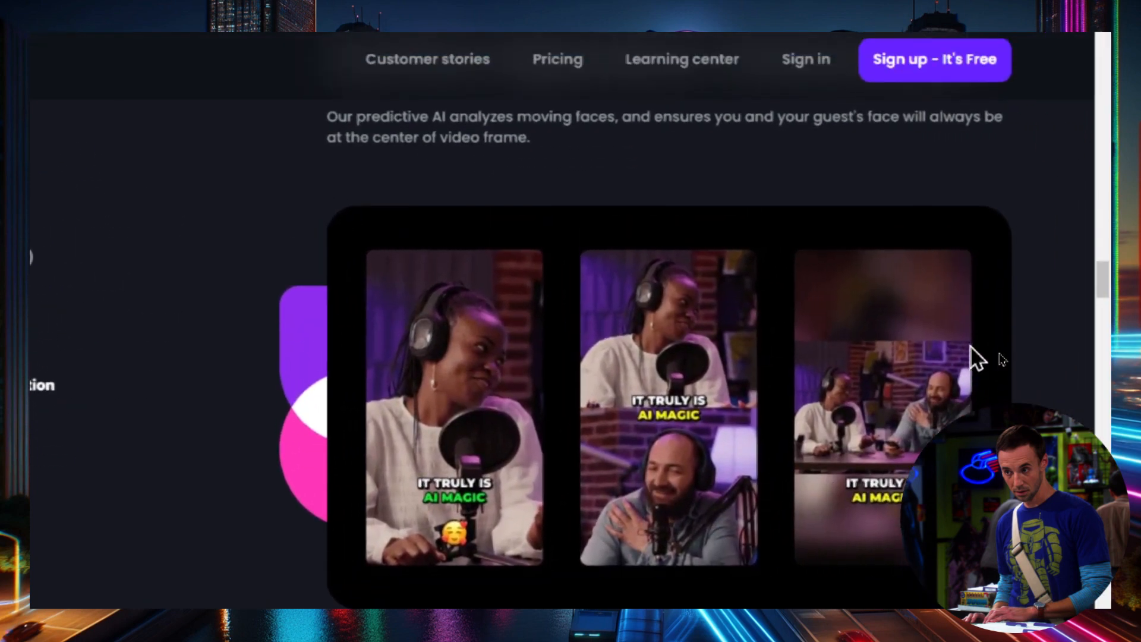
scroll(811, 368, "down", 1)
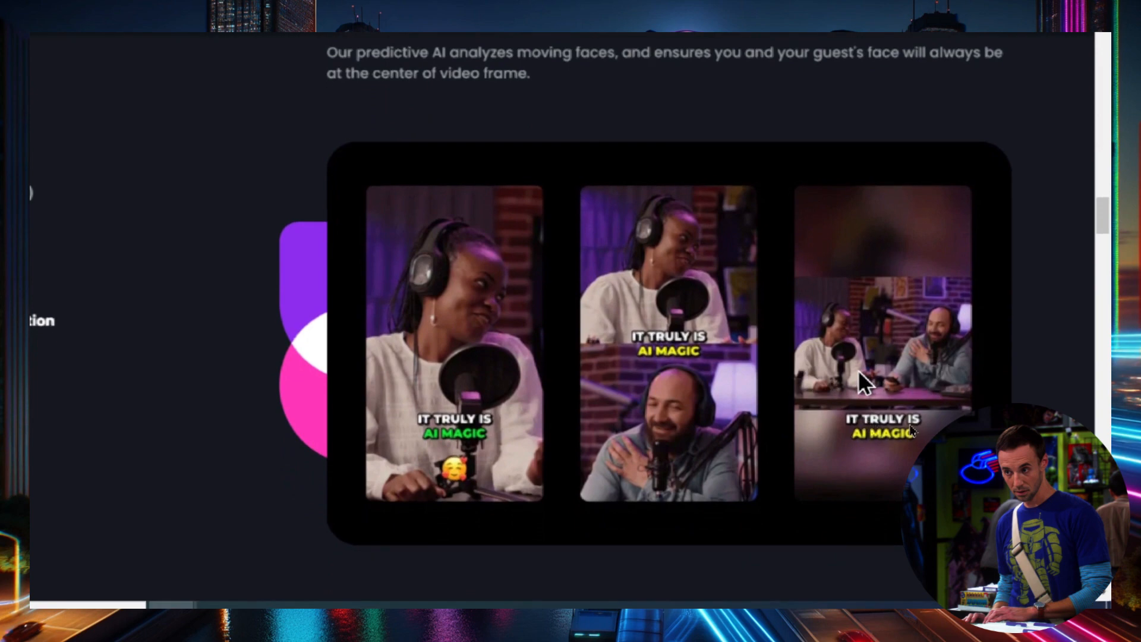
scroll(906, 344, "up", 1)
scroll(811, 376, "down", 1)
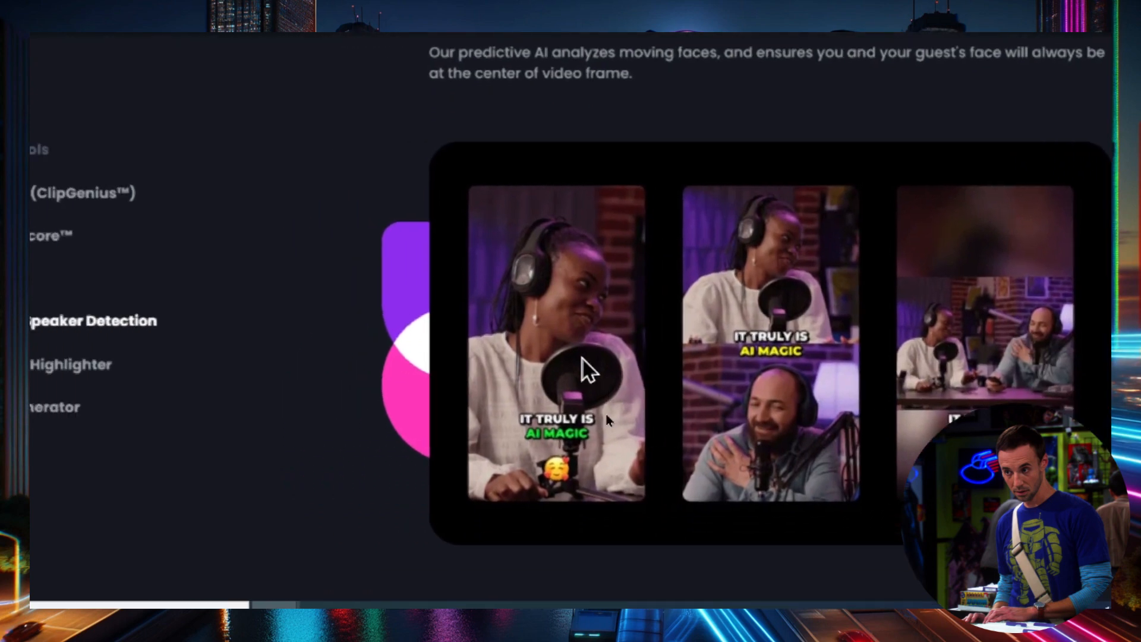
scroll(581, 355, "up", 1)
scroll(579, 351, "down", 1)
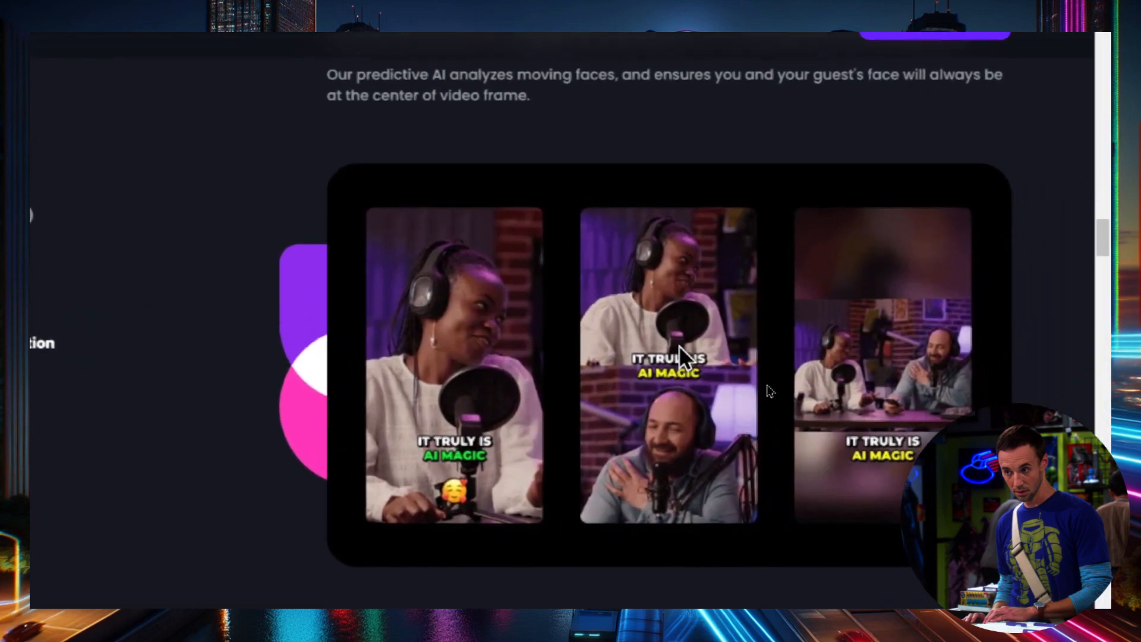
scroll(677, 354, "up", 1)
Review the AI Keyword Highlighter and AI Emoji Generator feature sections
scroll(683, 368, "down", 1)
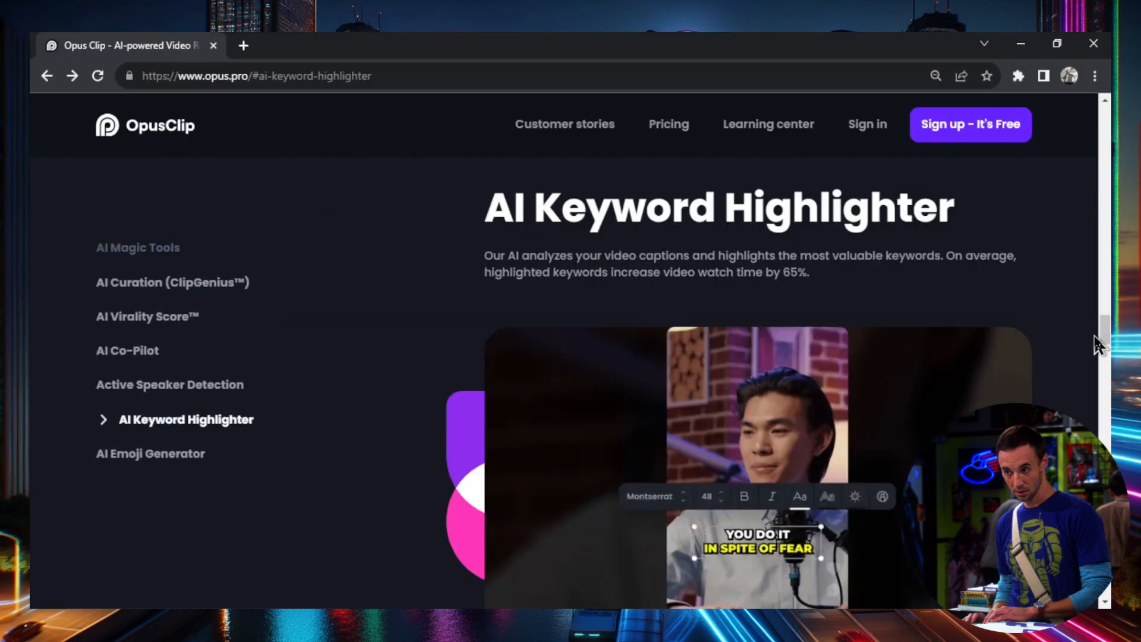
scroll(948, 355, "down", 1)
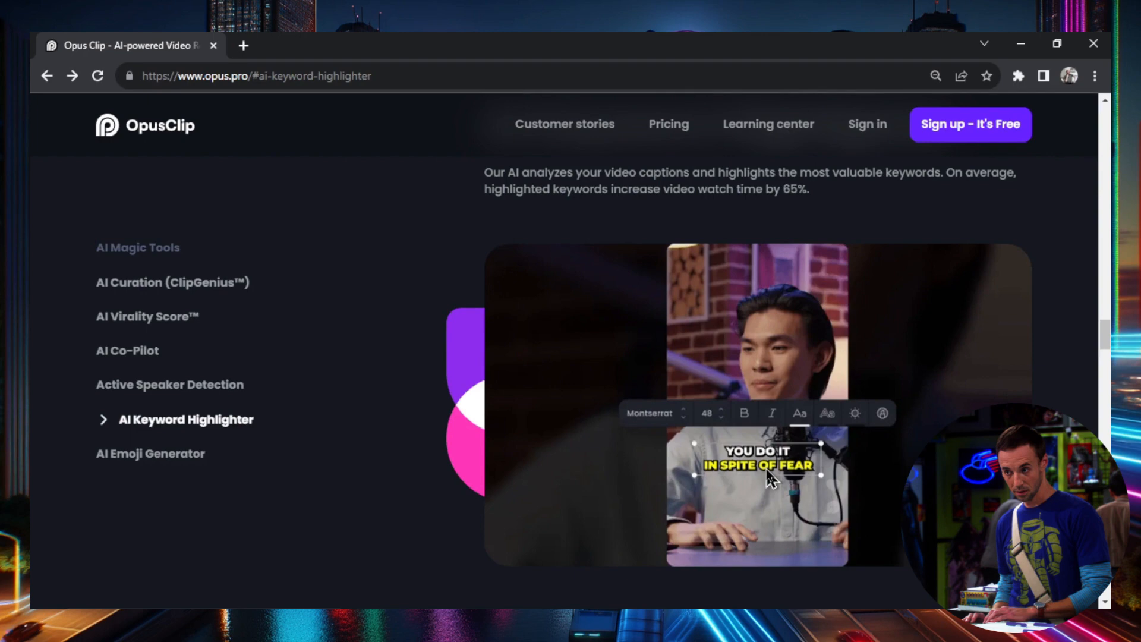
left_click_drag(1105, 340, 1106, 379)
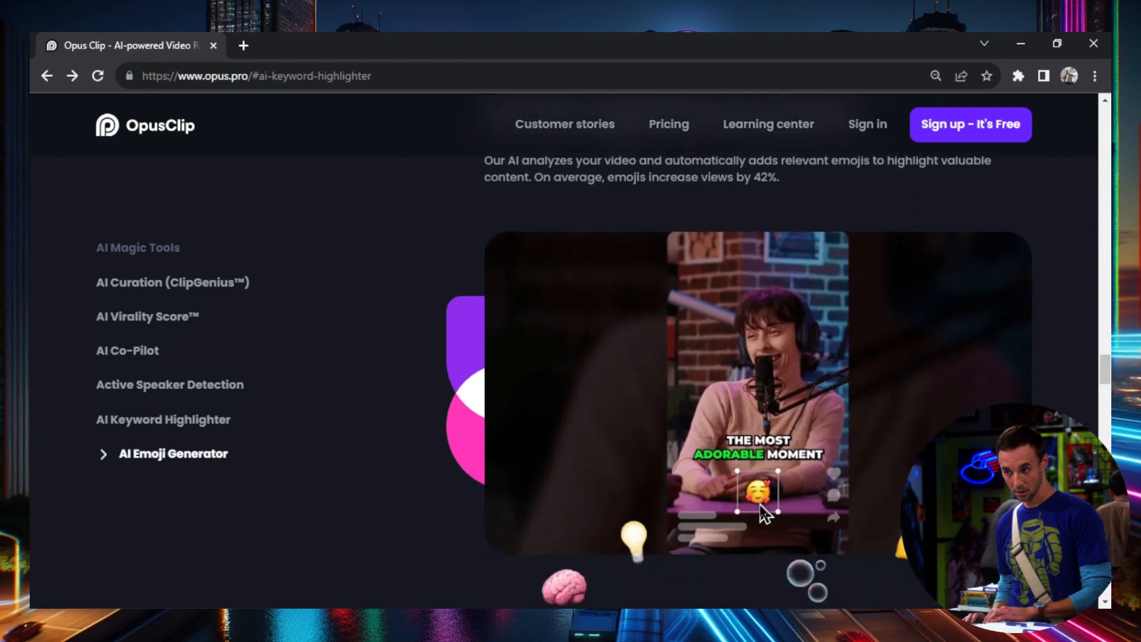
Open the pricing page and set the monthly Essential plan to 600 upload minutes to check its price
key("Home")
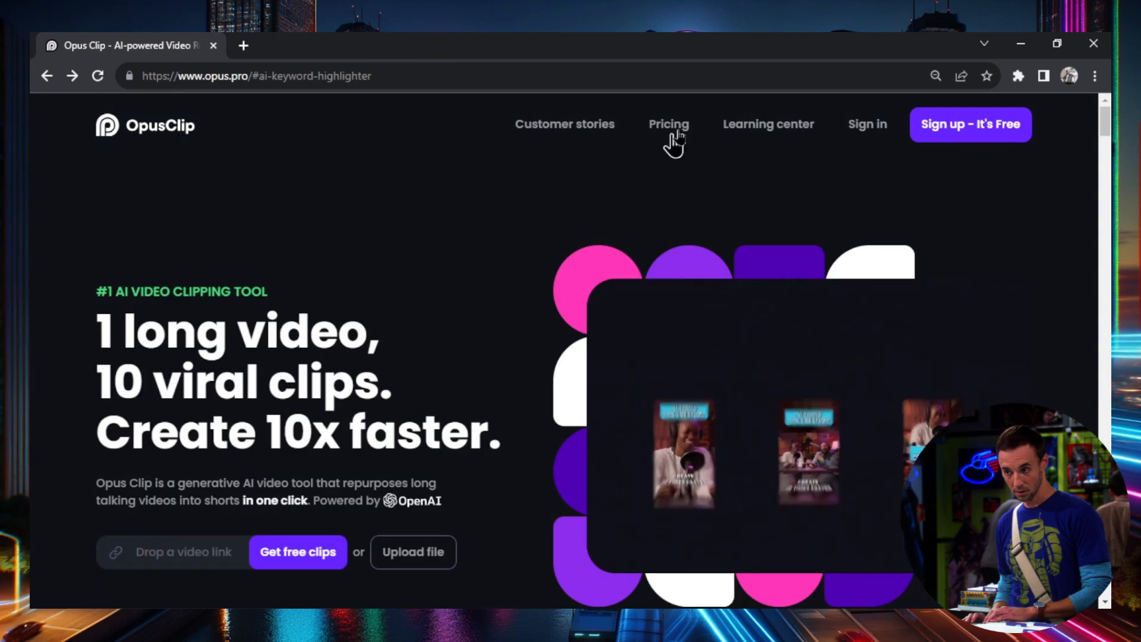
left_click(673, 127)
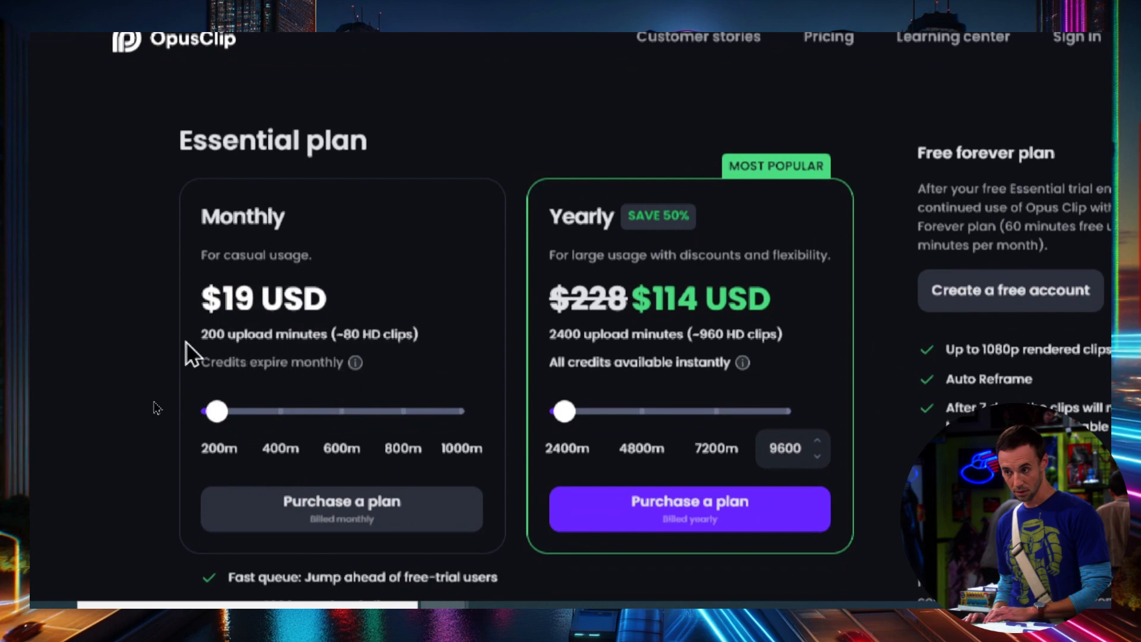
left_click_drag(186, 337, 413, 336)
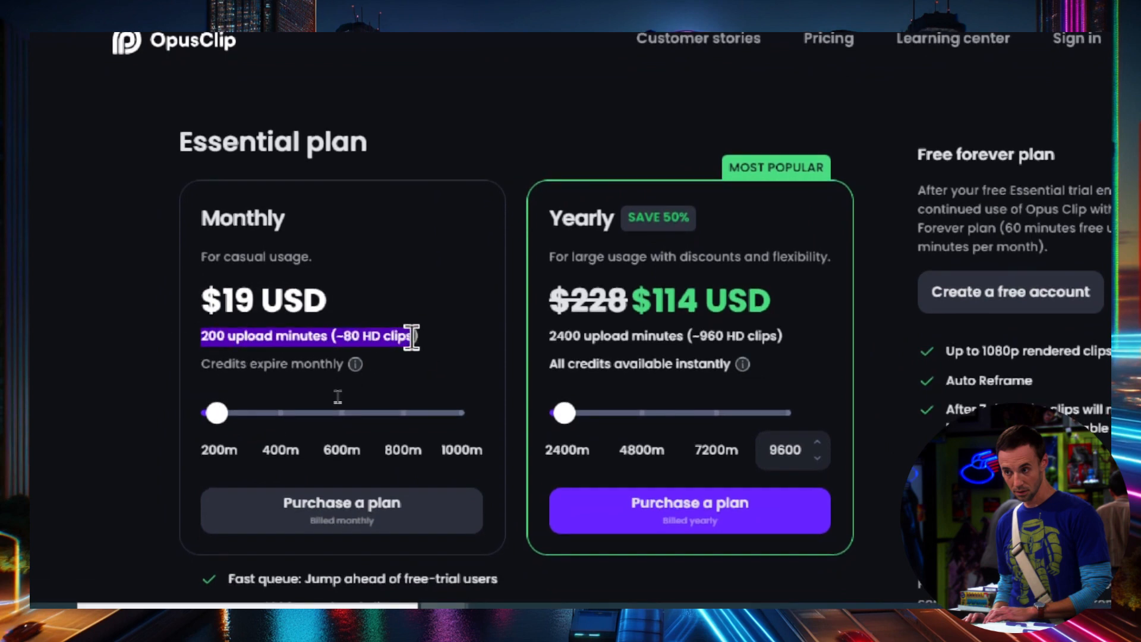
left_click(451, 341)
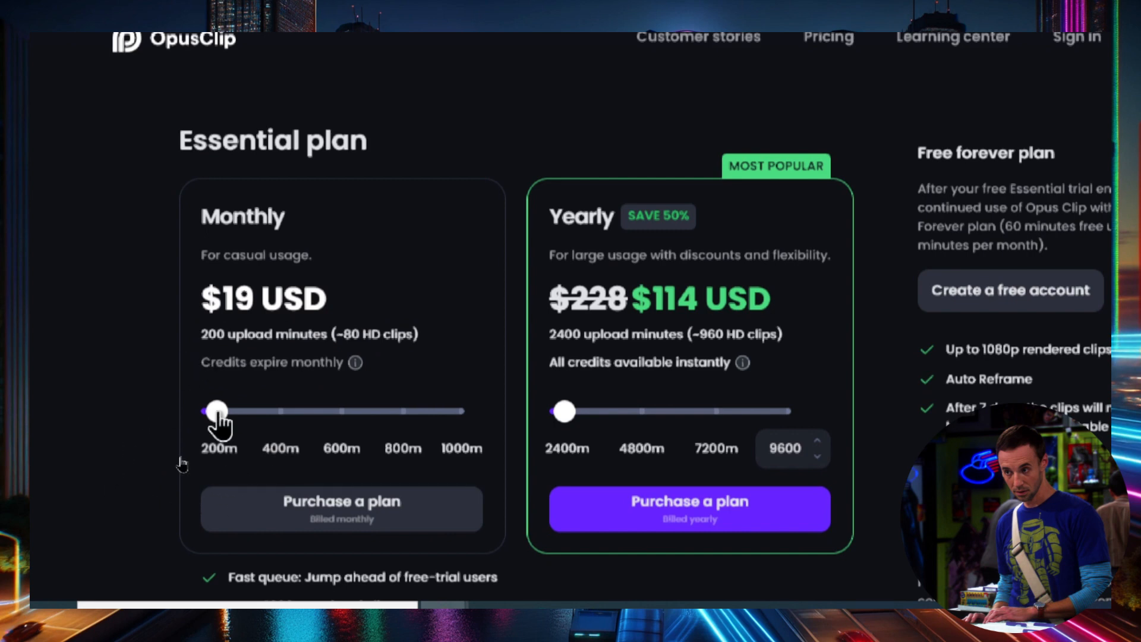
left_click_drag(219, 416, 338, 416)
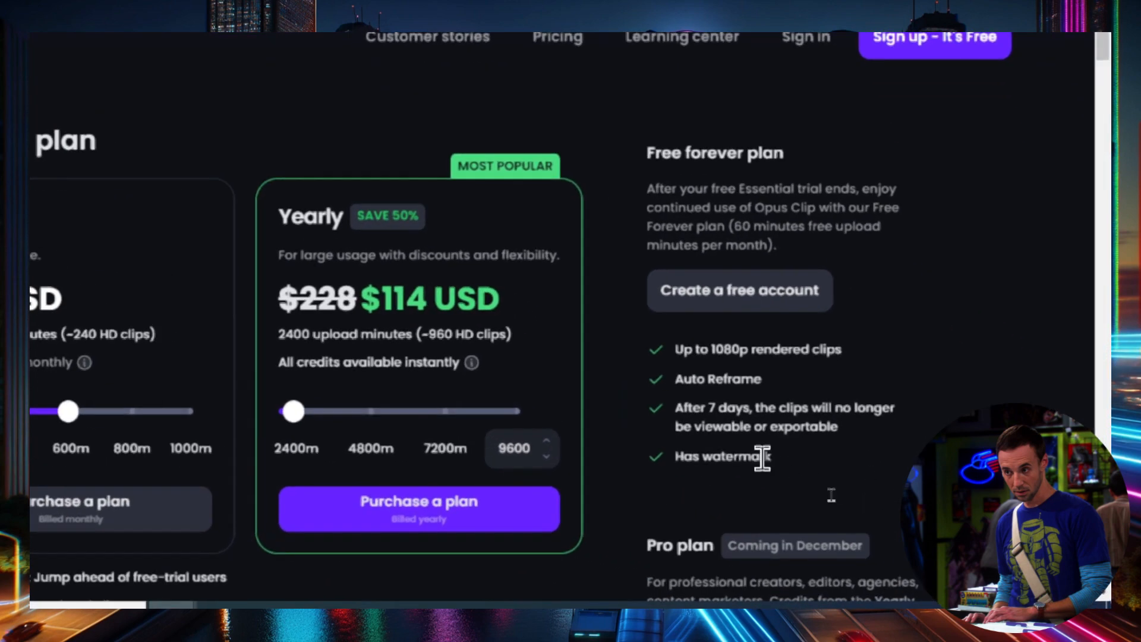
Highlight the watermark condition of the Free forever plan, and clear the text selection
left_click_drag(771, 457, 673, 460)
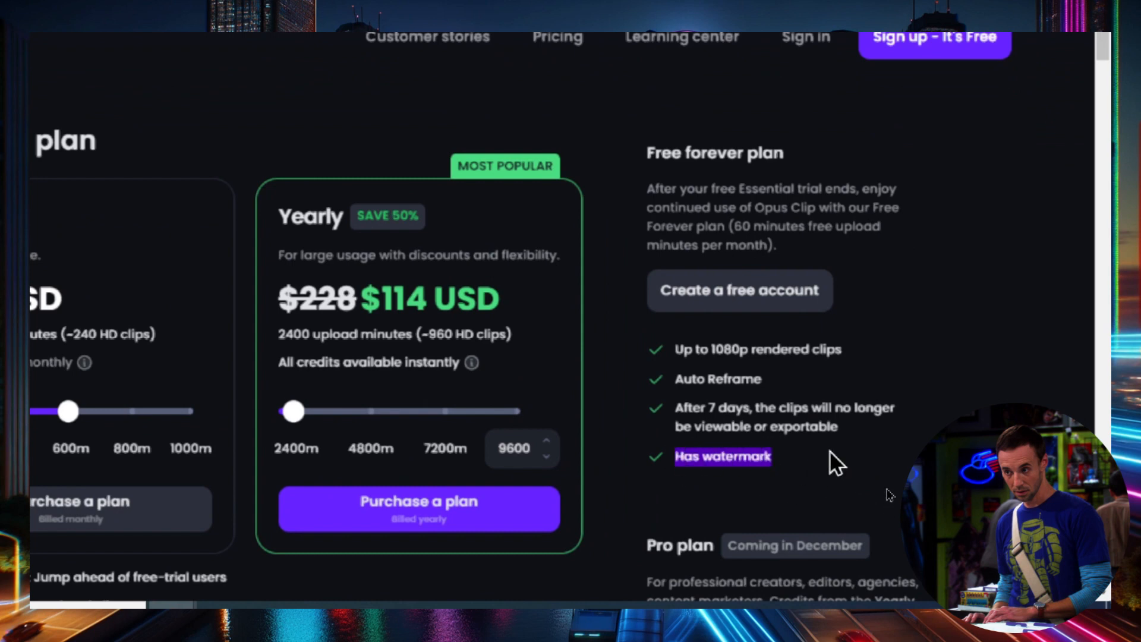
scroll(830, 349, "up", 2)
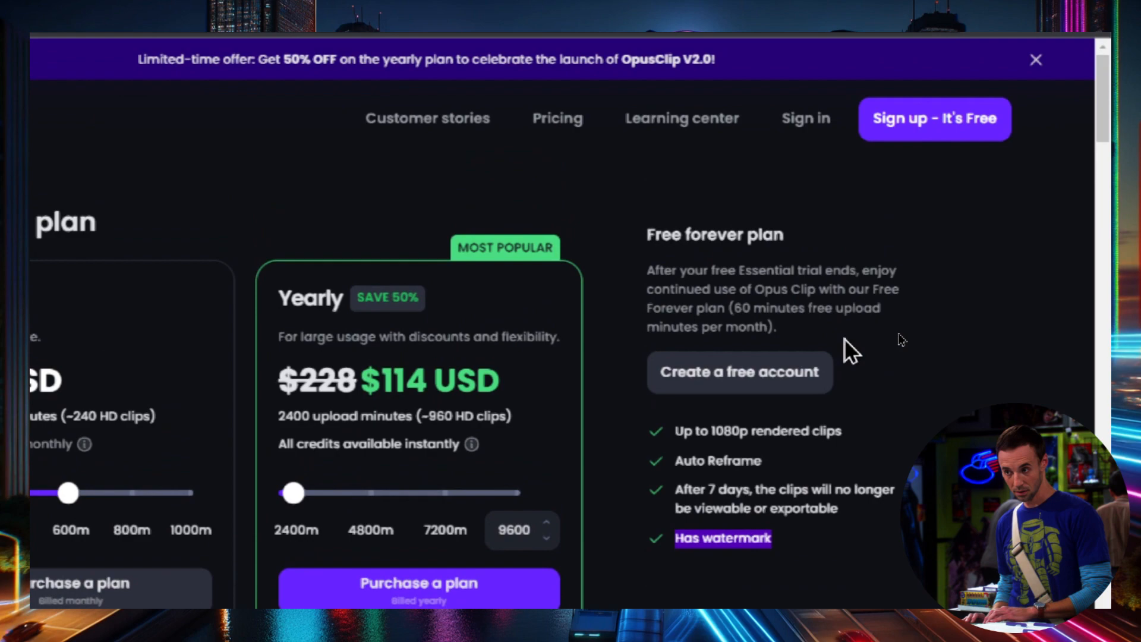
left_click(886, 295)
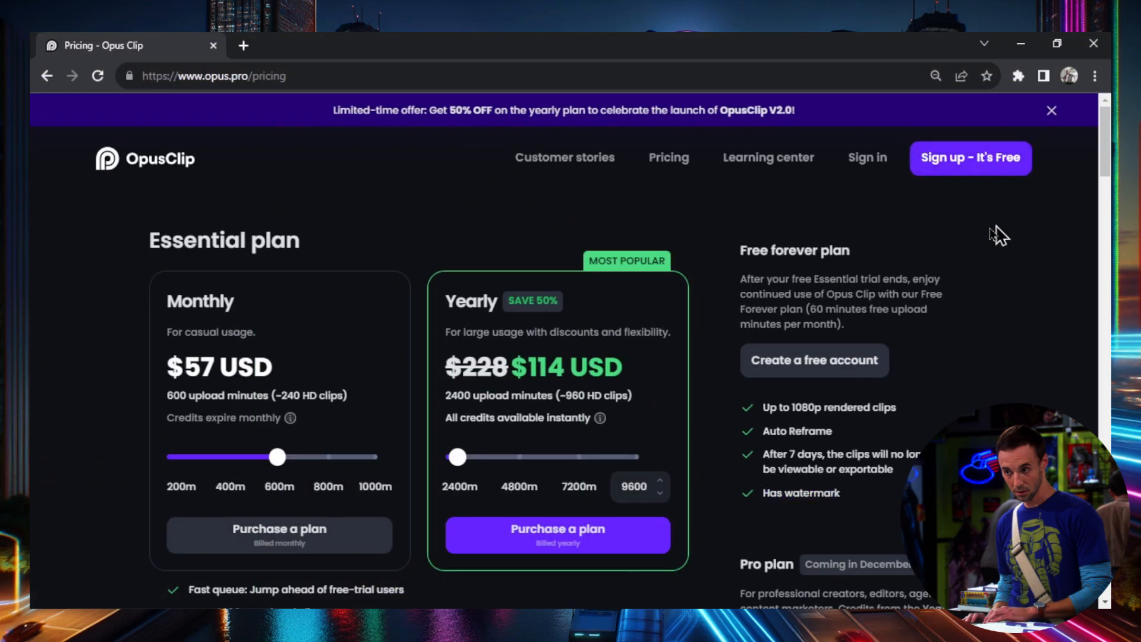
Sign in to the clip dashboard and review its upload options and recommended video types
left_click(867, 160)
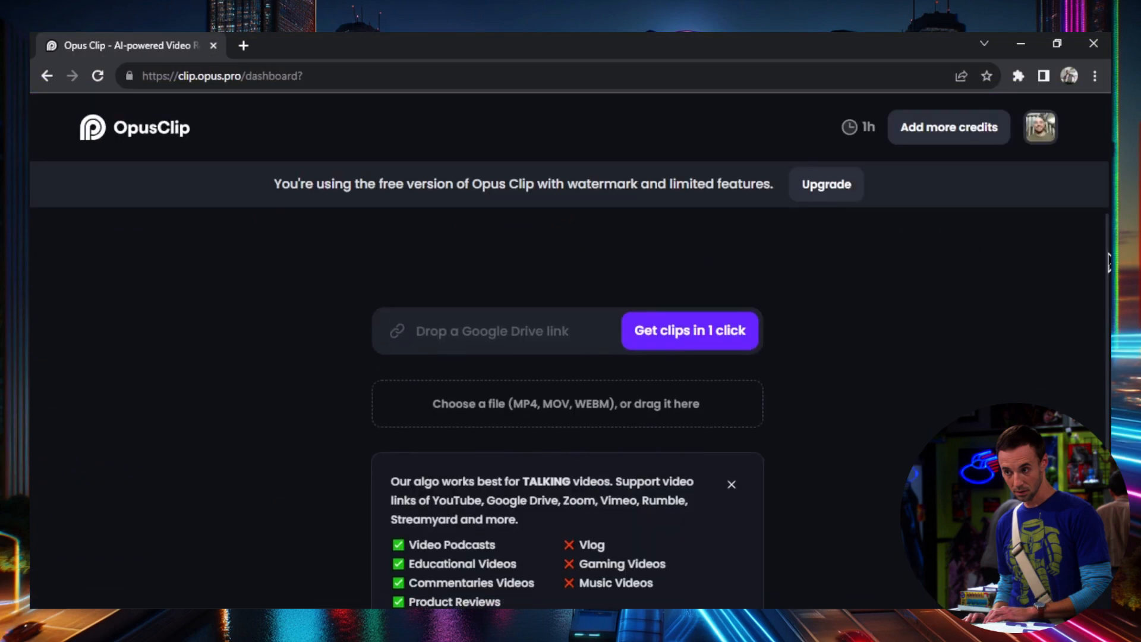
left_click_drag(1108, 261, 1105, 300)
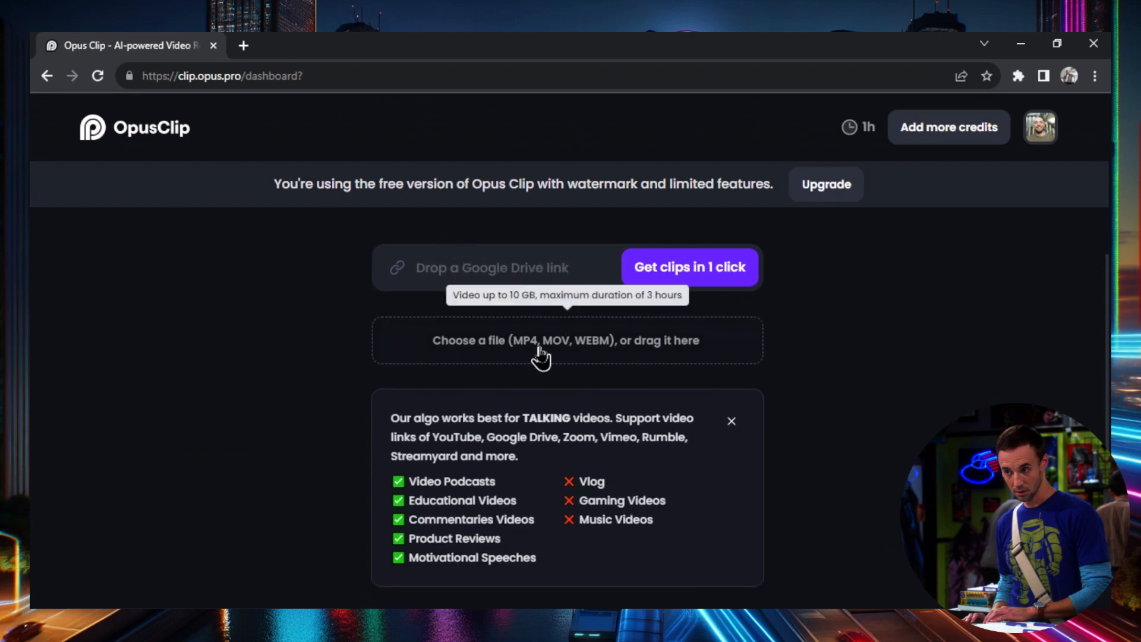
scroll(552, 368, "down", 2)
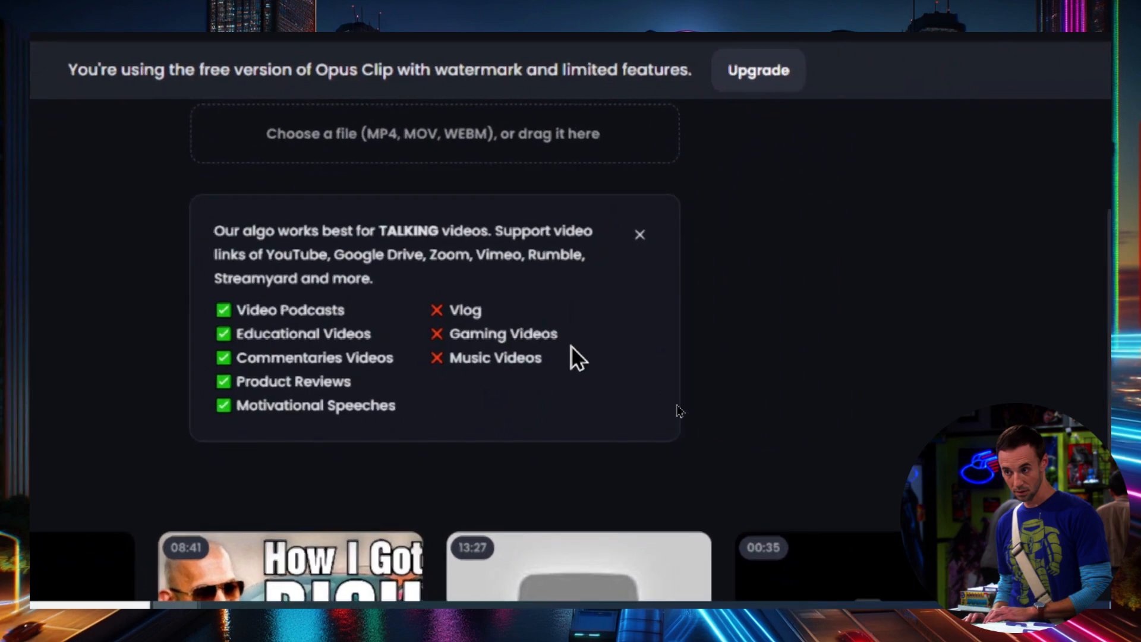
Highlight Gaming Videos among the unsuited video types and look over the existing projects on the dashboard
left_click_drag(562, 335, 500, 321)
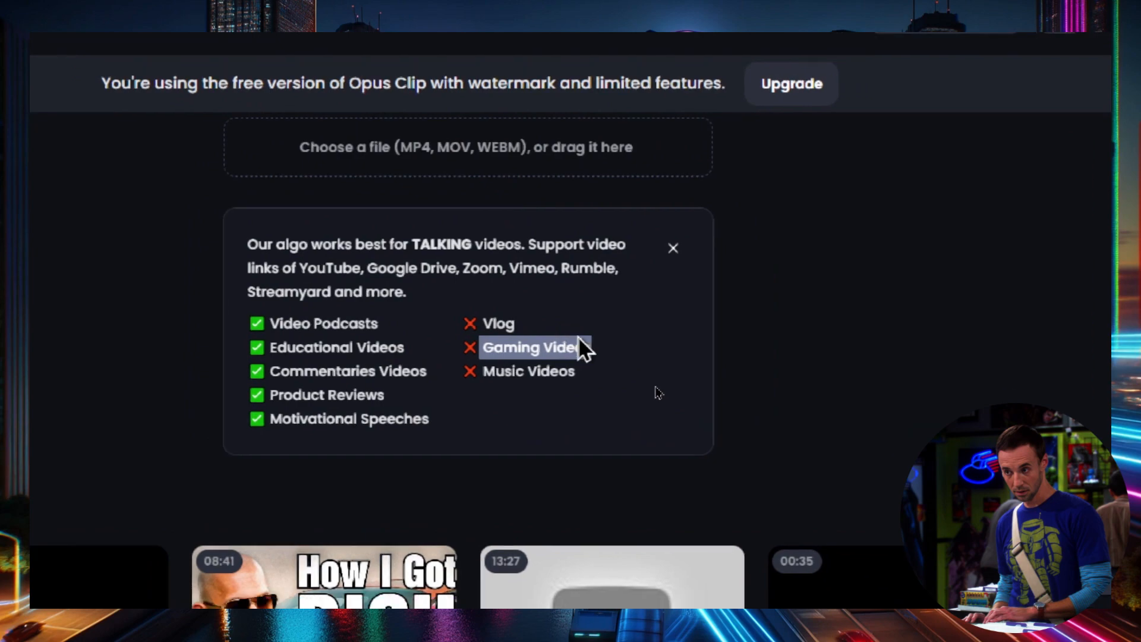
scroll(579, 347, "down", 5)
scroll(516, 389, "up", 1)
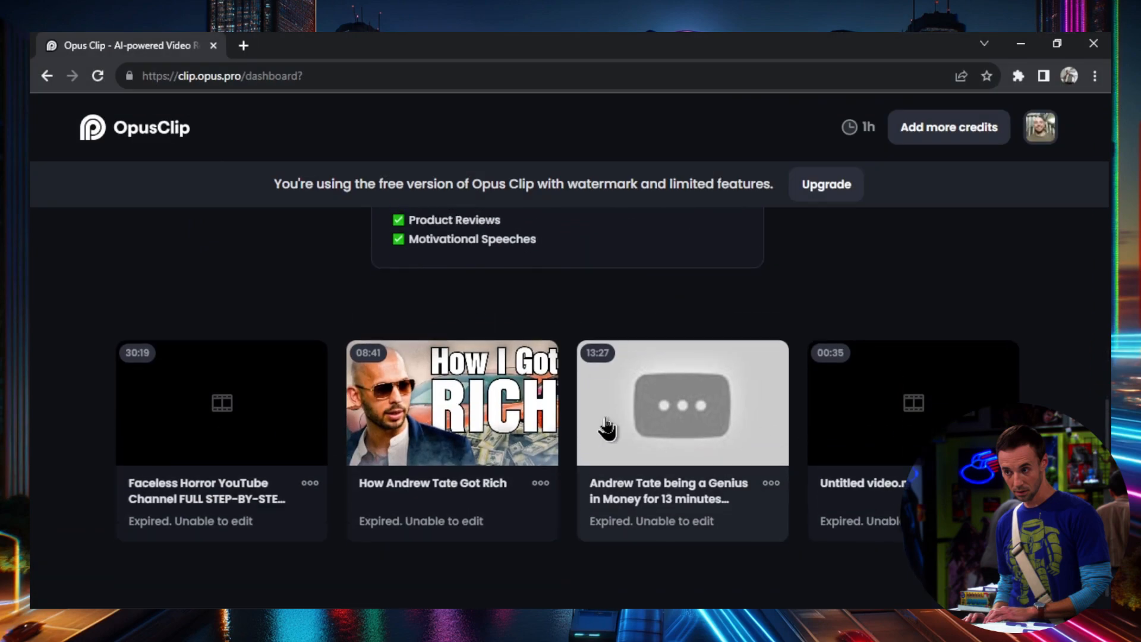
Switch to the YouTube results for "robert kiyosaki interview" and copy the link of the video "How money makes you poor with Robert Kiyosaki"
scroll(579, 434, "up", 6)
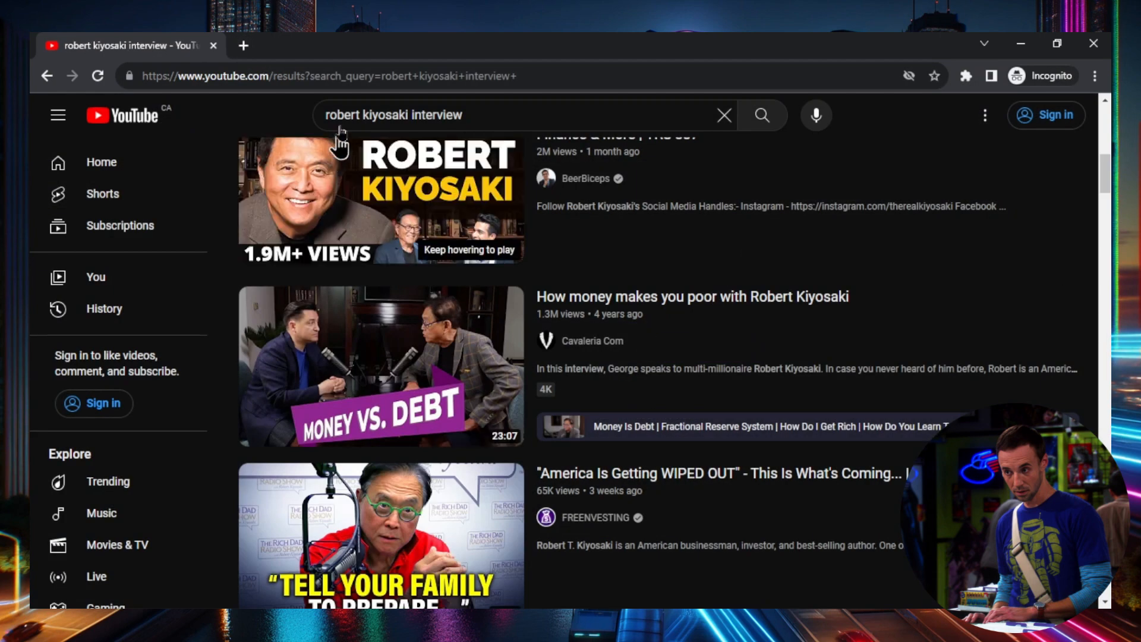
scroll(702, 282, "down", 1)
scroll(703, 282, "down", 2)
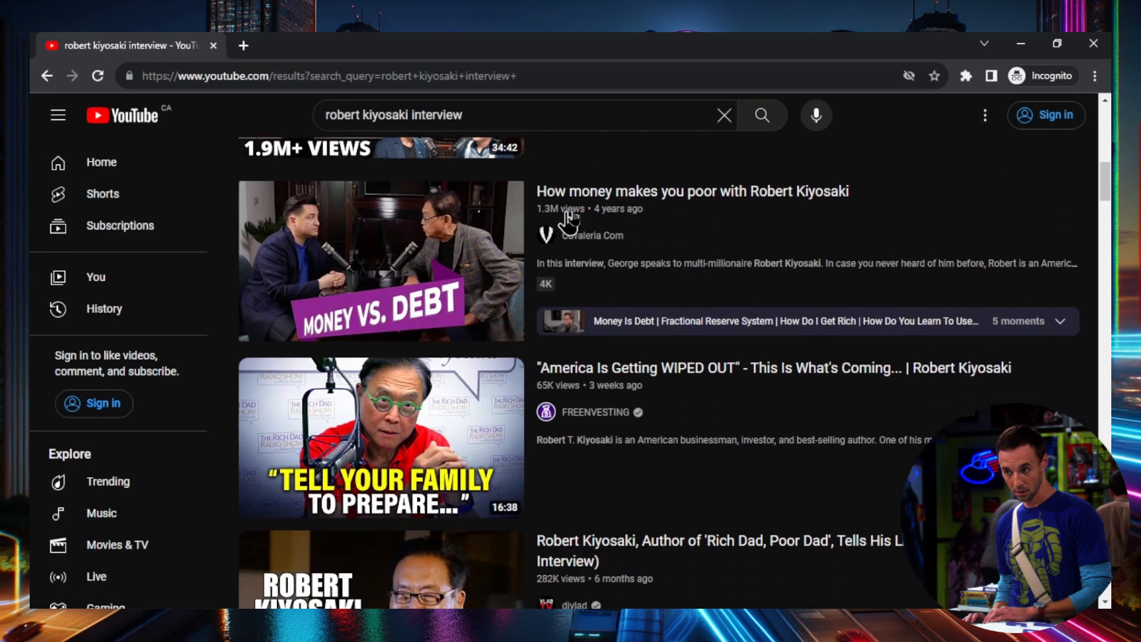
mouse_move(434, 235)
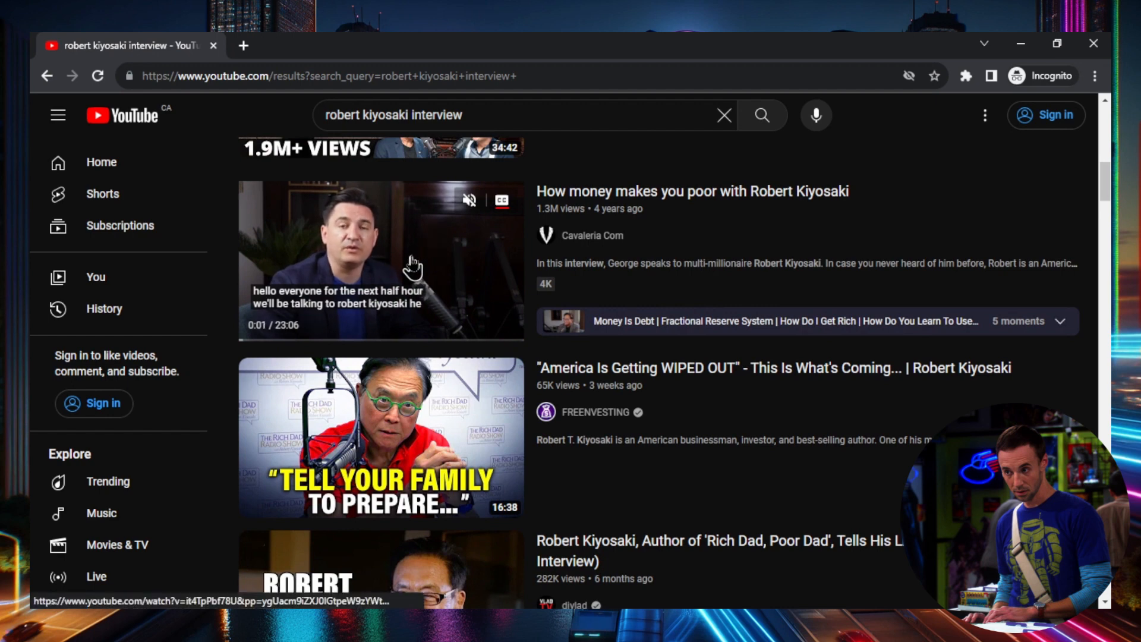
right_click(584, 202)
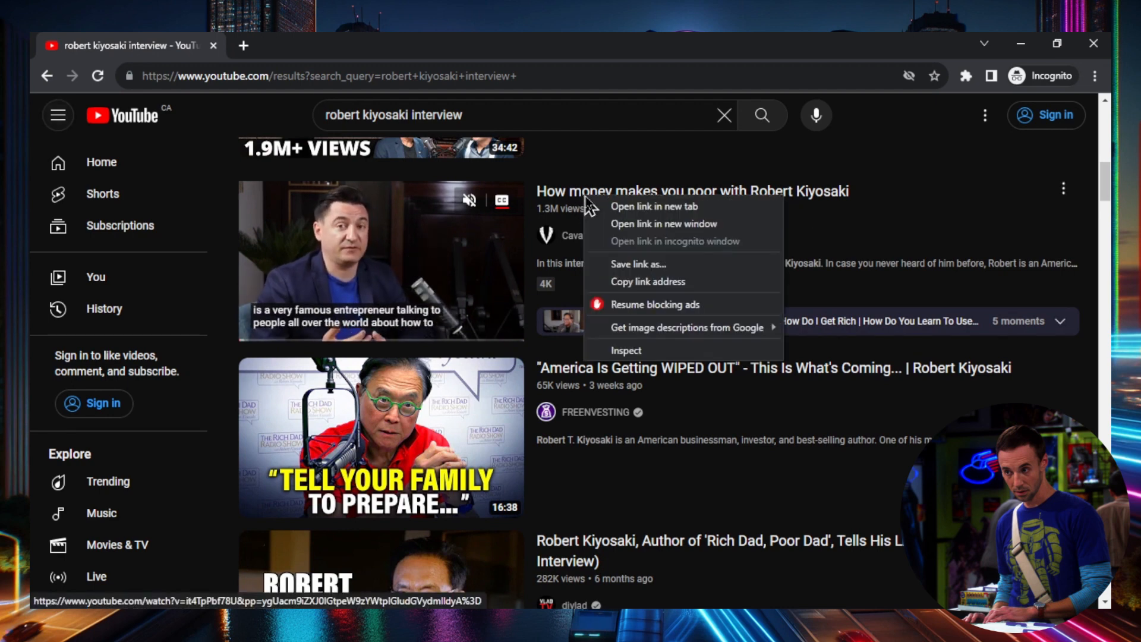
left_click(646, 291)
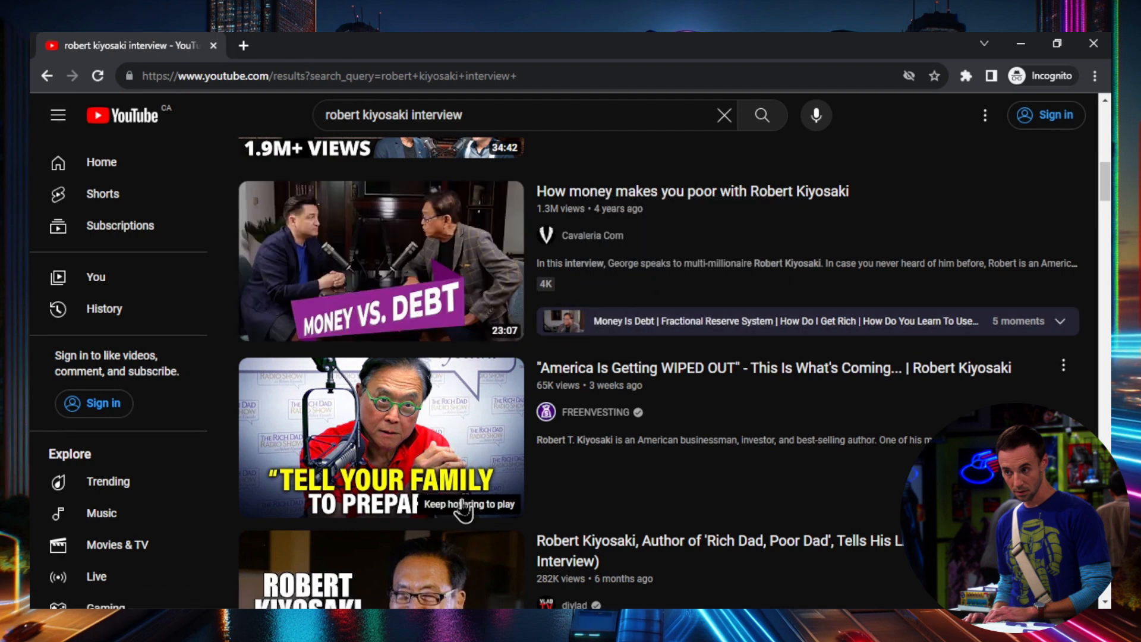
Switch back to the OpusClip dashboard, paste the copied video link as the source, and start generating clips with English captions
key("alt+Tab")
left_click(492, 346)
key("ctrl+v")
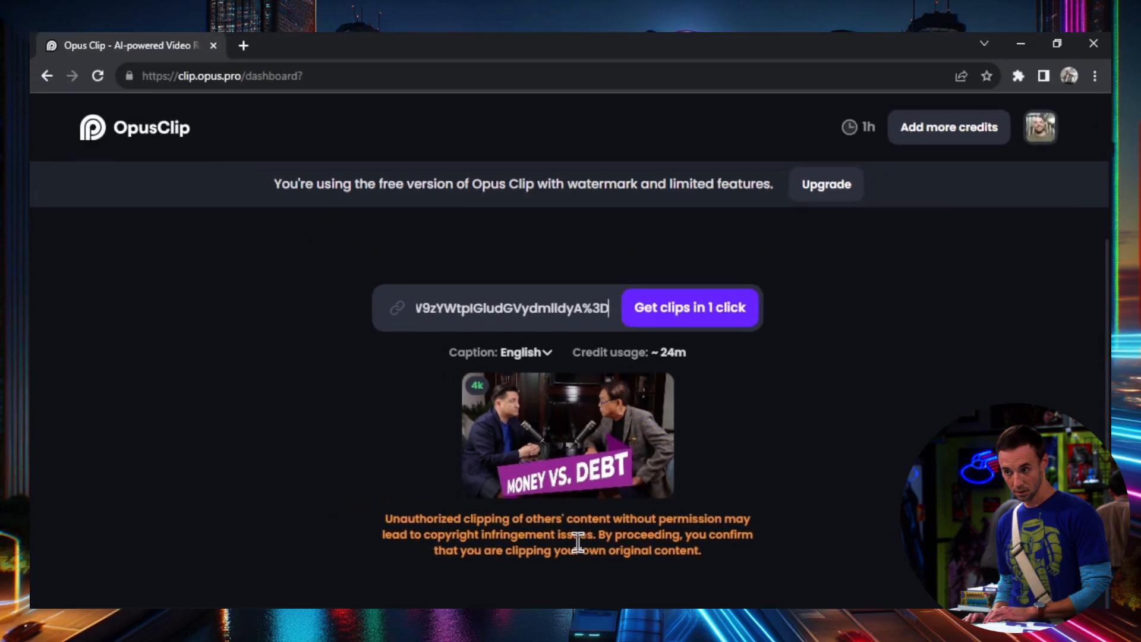
left_click(727, 313)
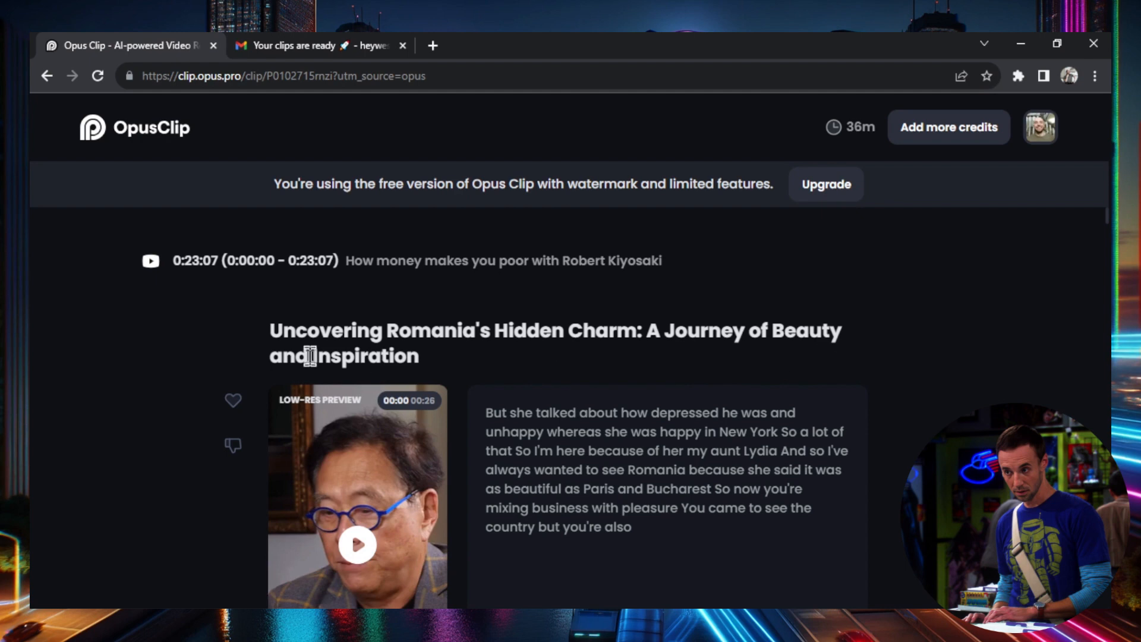
Check the "Your clips are ready!" e-mail and close it, and reduce the browser zoom on the generated clips page
left_click(326, 47)
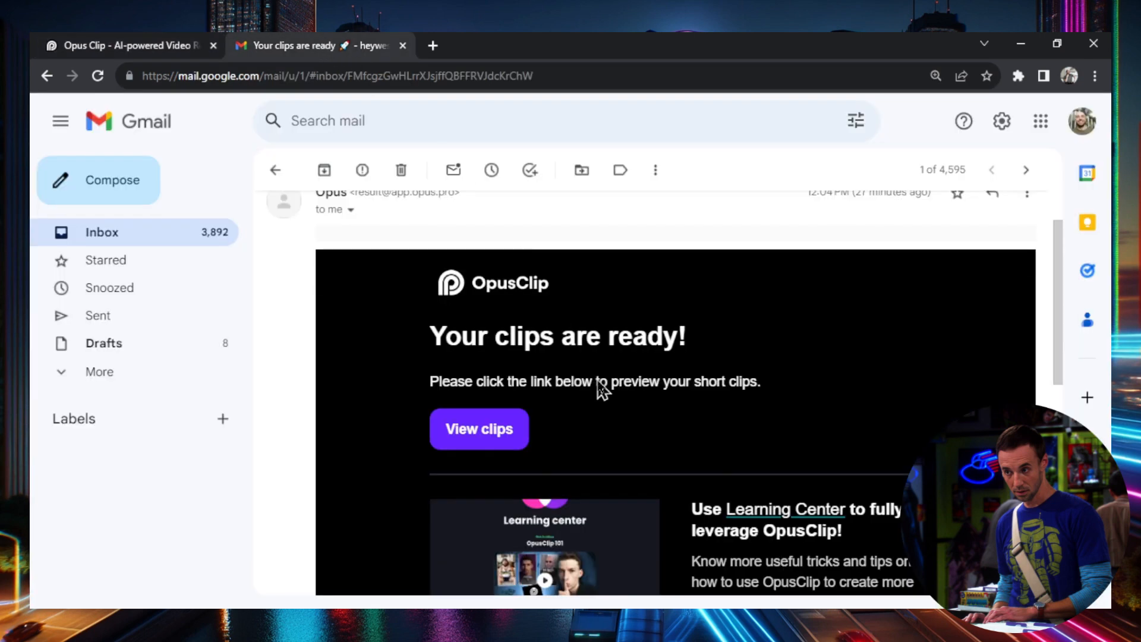
key("ctrl+w")
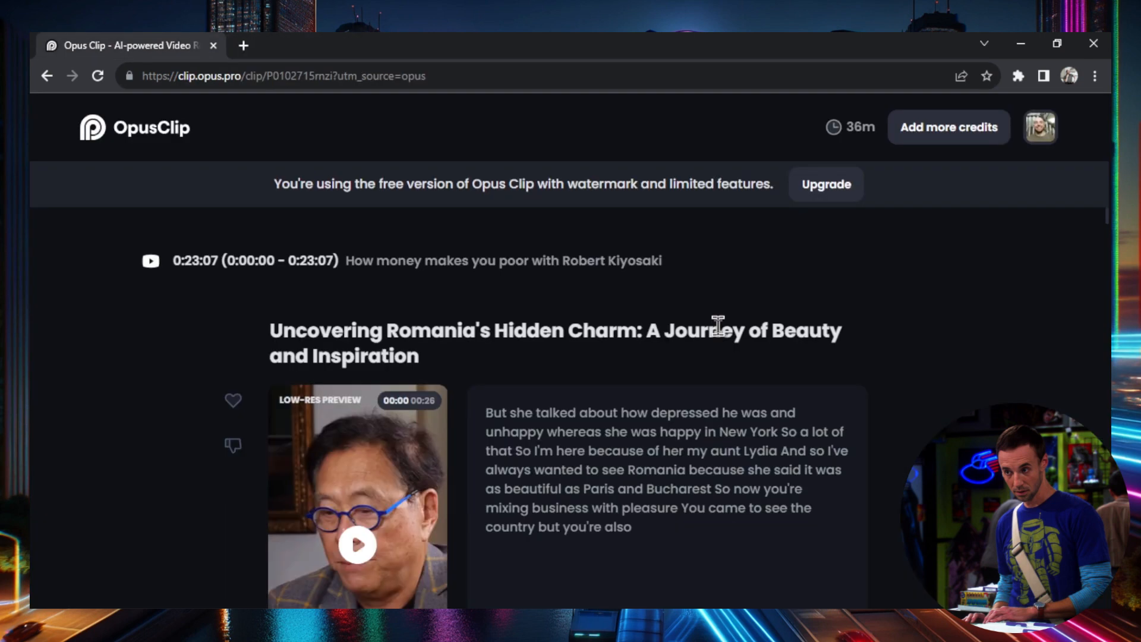
left_click(1094, 78)
left_click(984, 248)
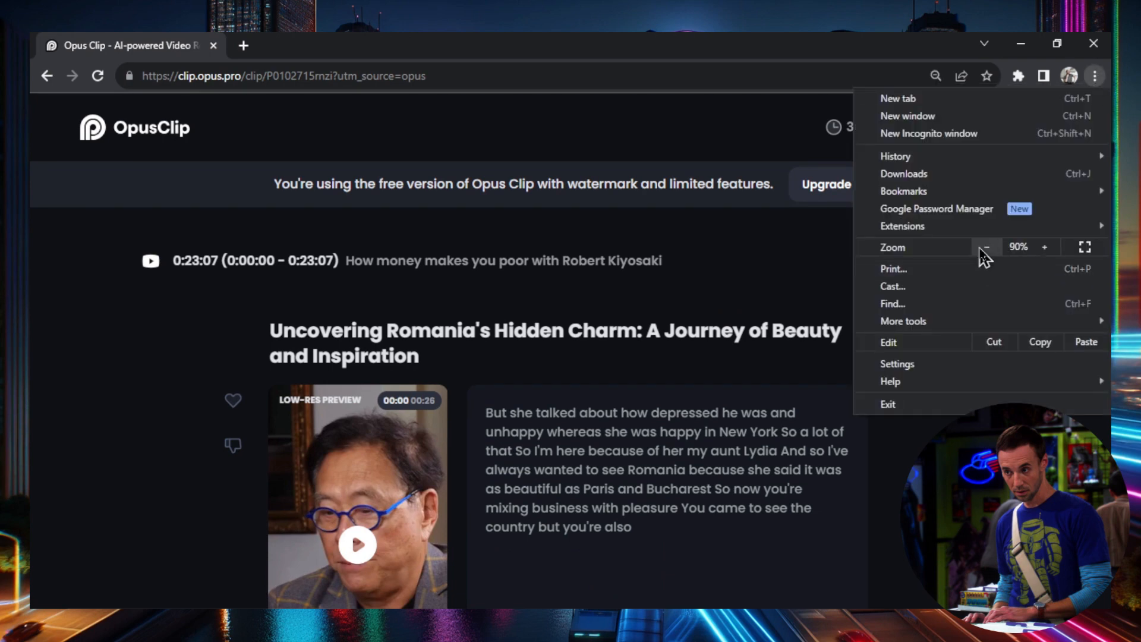
left_click(983, 248)
left_click(944, 344)
Look through the titles, previews and transcripts of the generated clips down the whole list and back to the first one
scroll(944, 345, "down", 3)
scroll(944, 346, "down", 2)
scroll(875, 366, "down", 3)
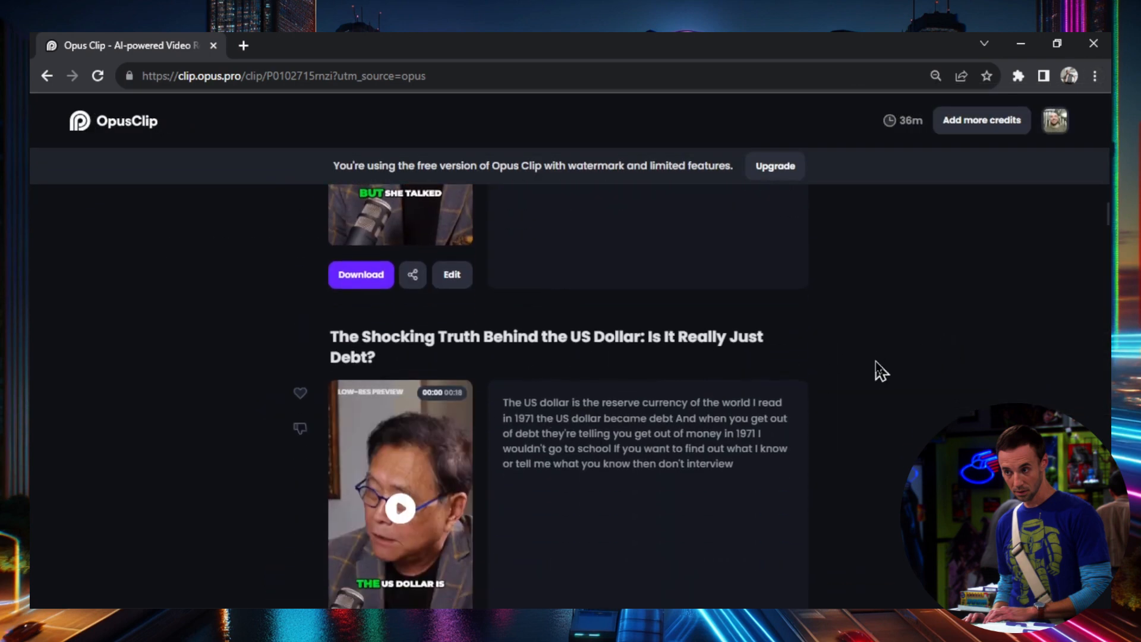
scroll(872, 349, "down", 2)
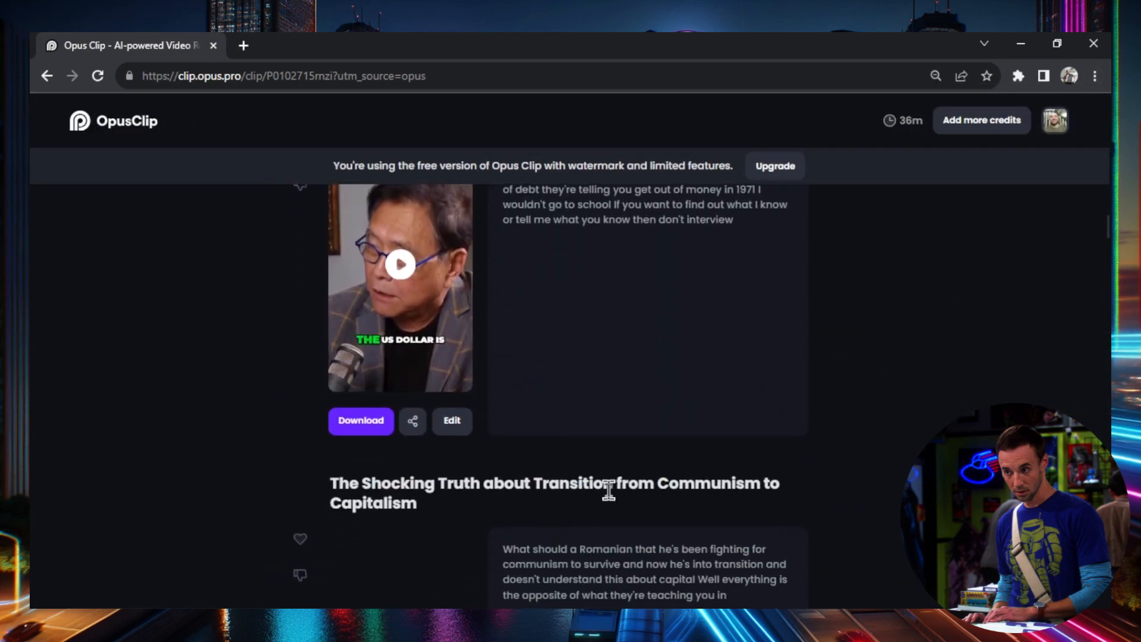
scroll(892, 376, "up", 5)
scroll(893, 380, "down", 4)
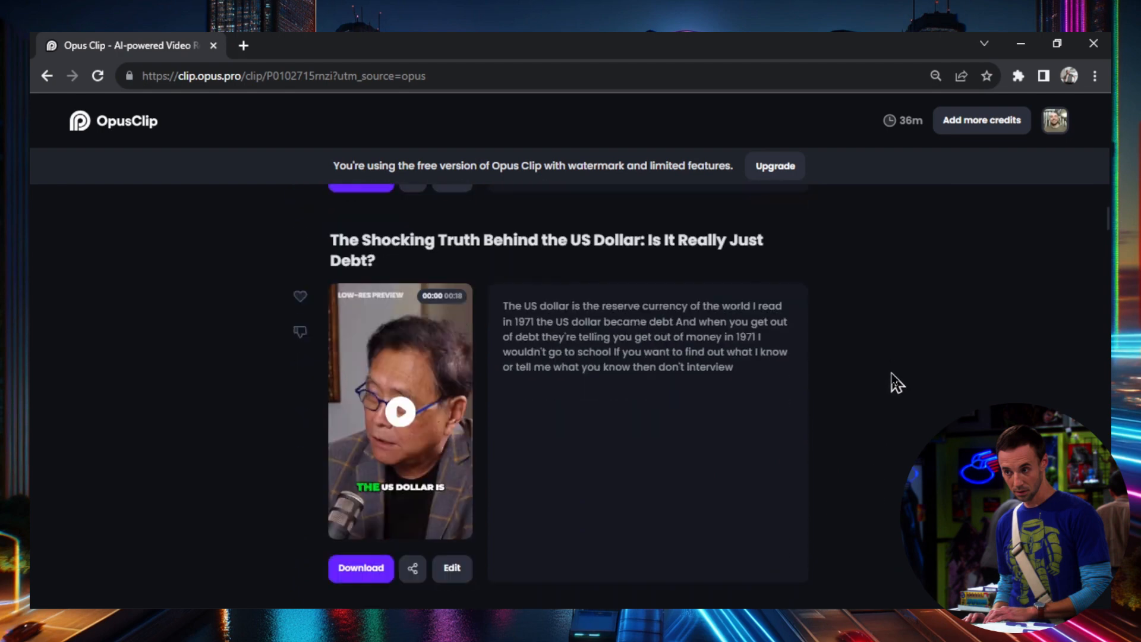
scroll(896, 380, "down", 15)
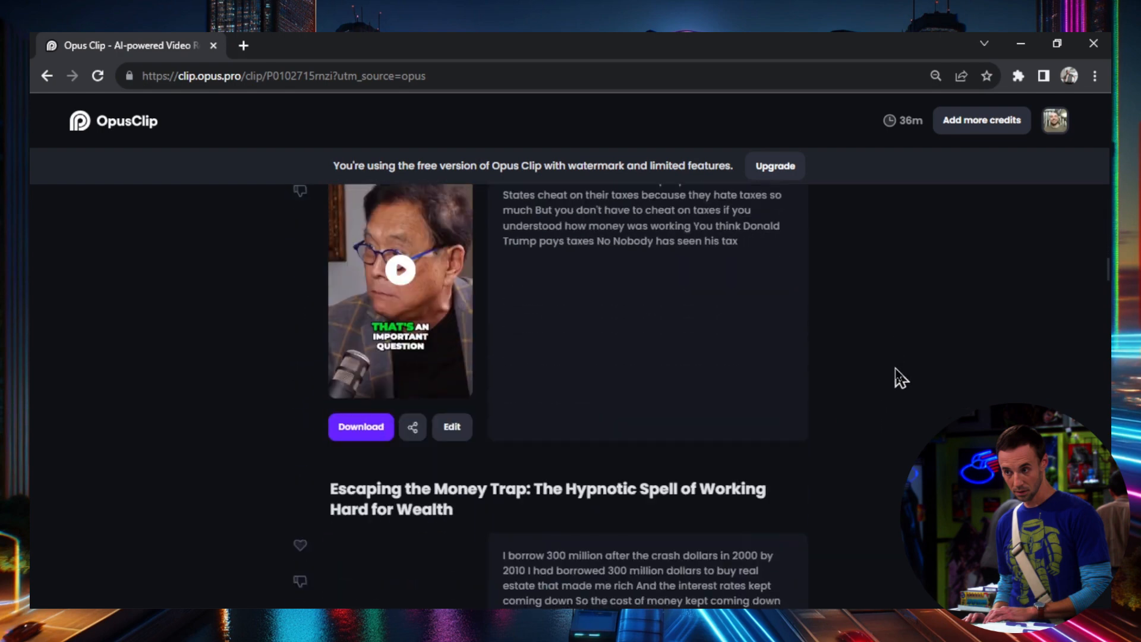
scroll(901, 378, "down", 12)
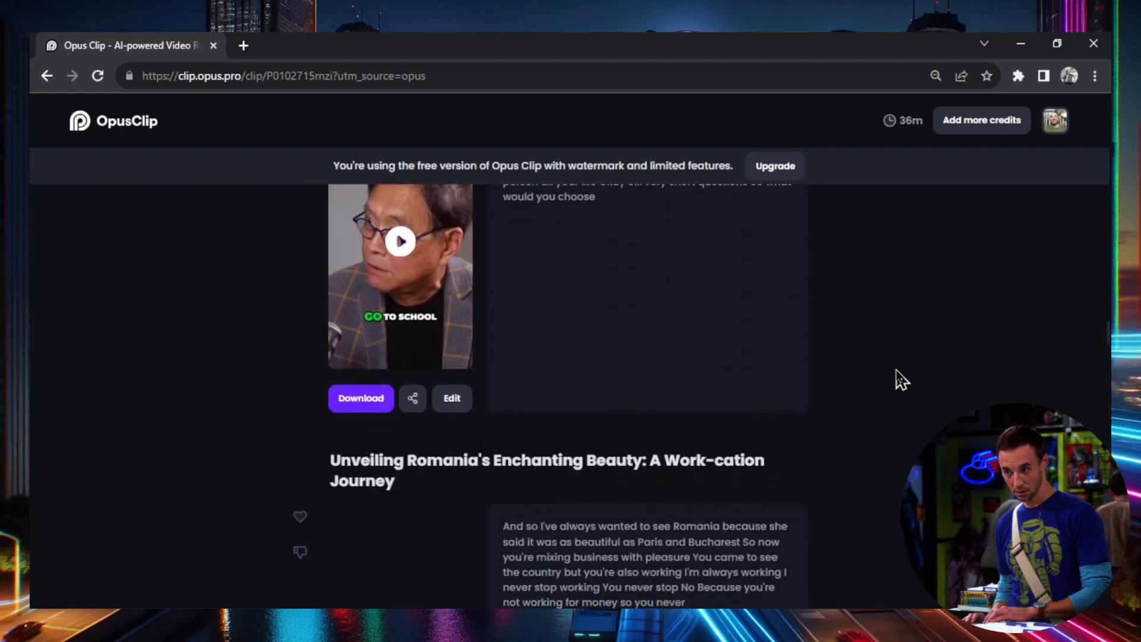
scroll(898, 380, "down", 10)
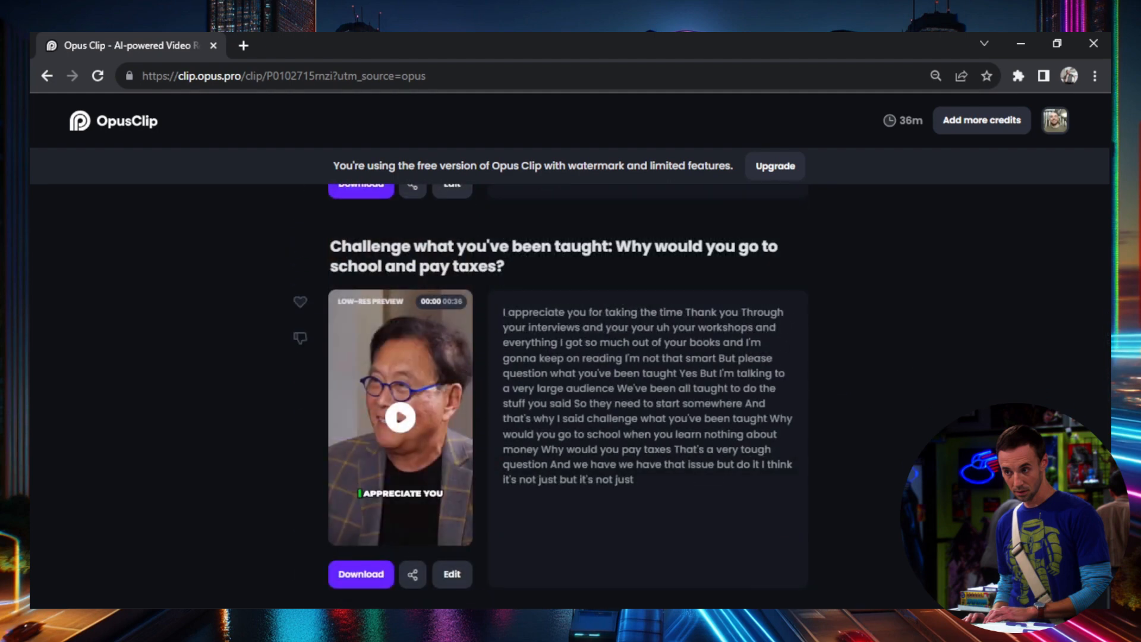
scroll(898, 381, "up", 7)
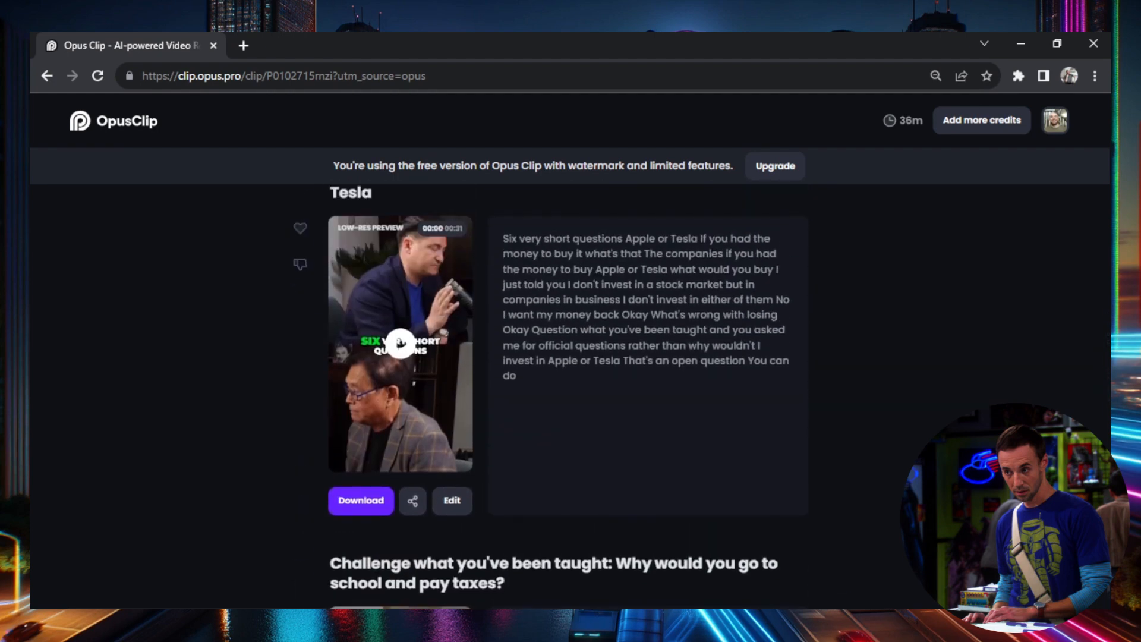
scroll(568, 392, "up", 15)
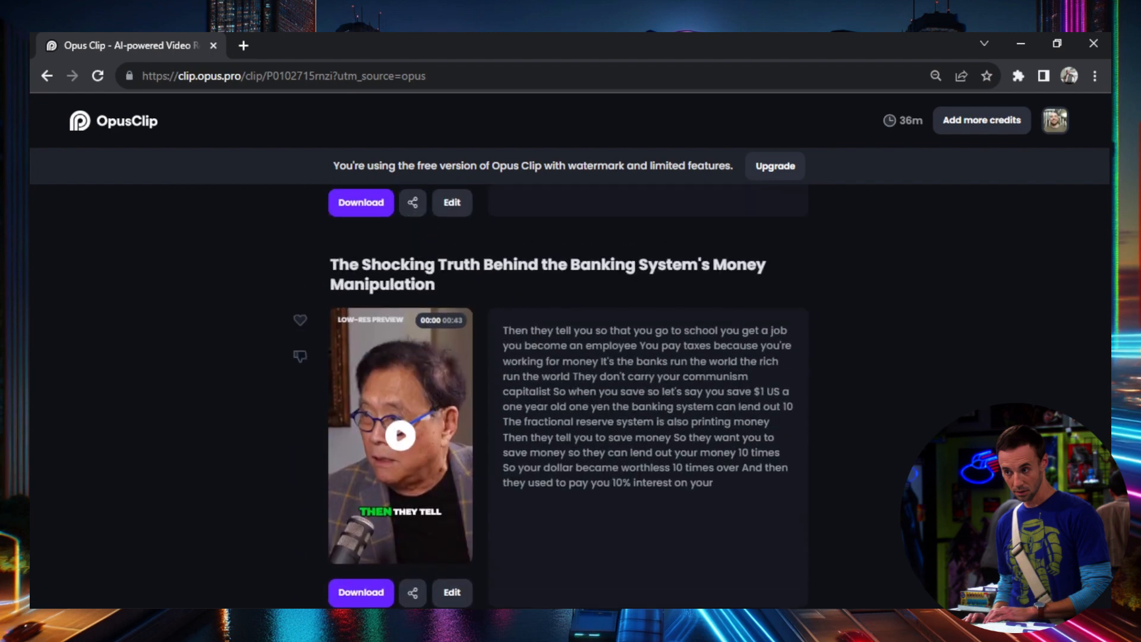
scroll(567, 392, "up", 7)
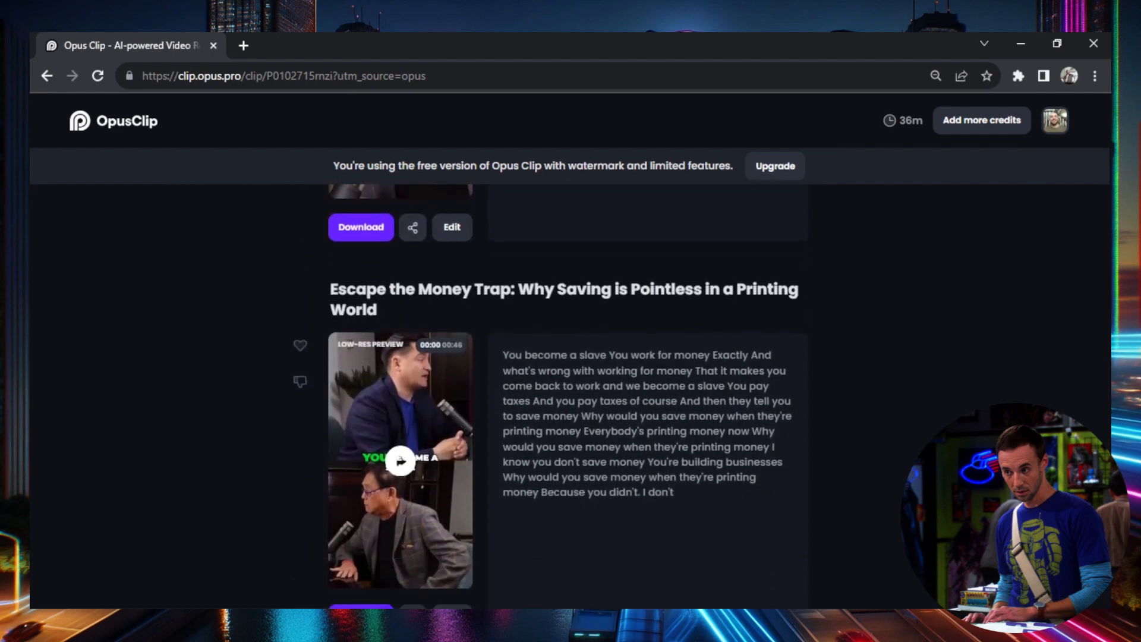
scroll(568, 393, "up", 12)
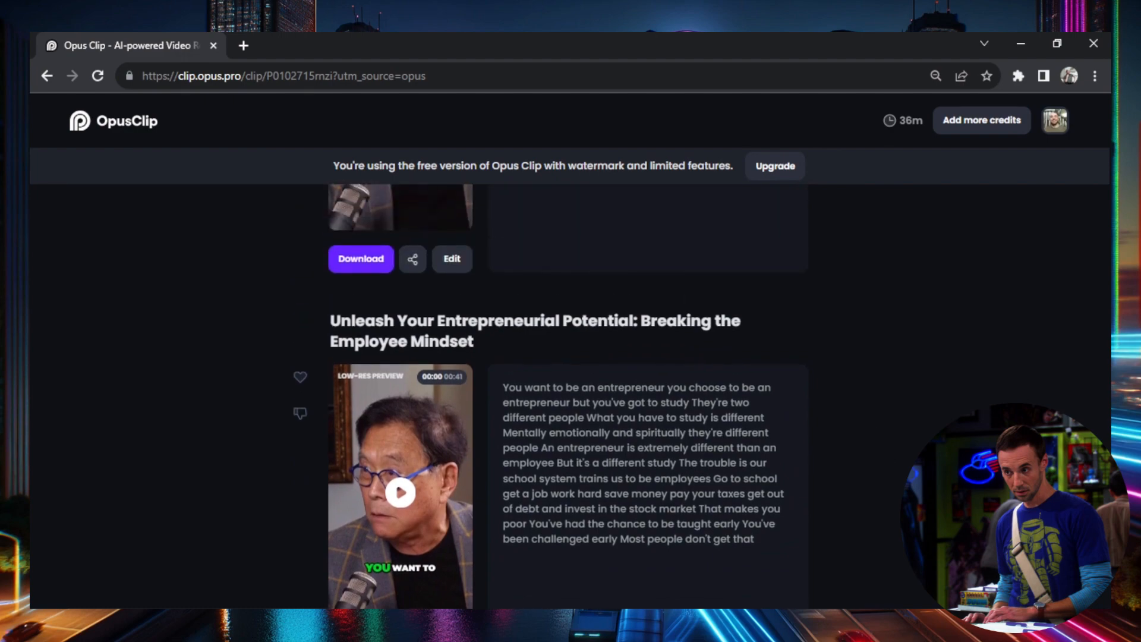
scroll(568, 392, "up", 20)
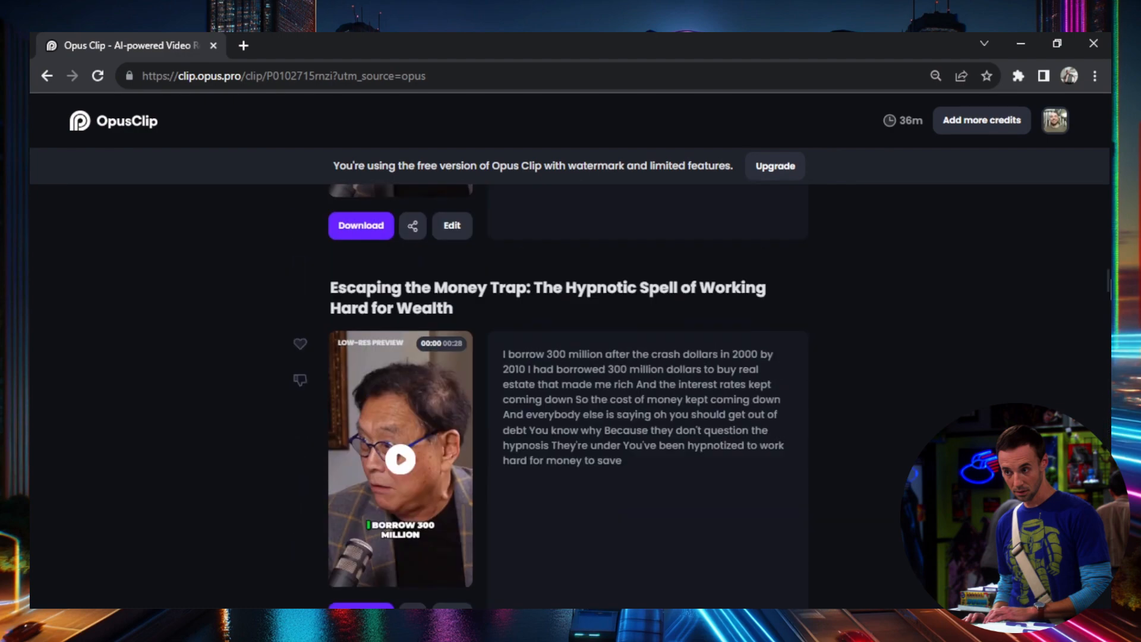
scroll(568, 392, "up", 15)
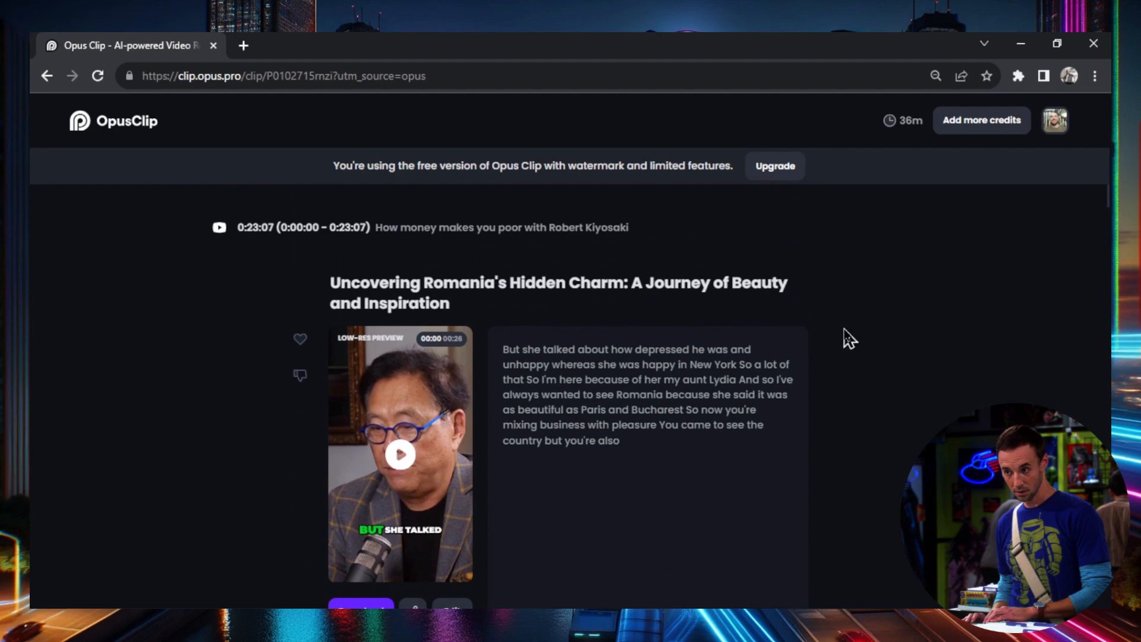
Play the preview of the first clip, "Uncovering Romania's Hidden Charm", and replay its opening to check the captions
scroll(797, 406, "down", 2)
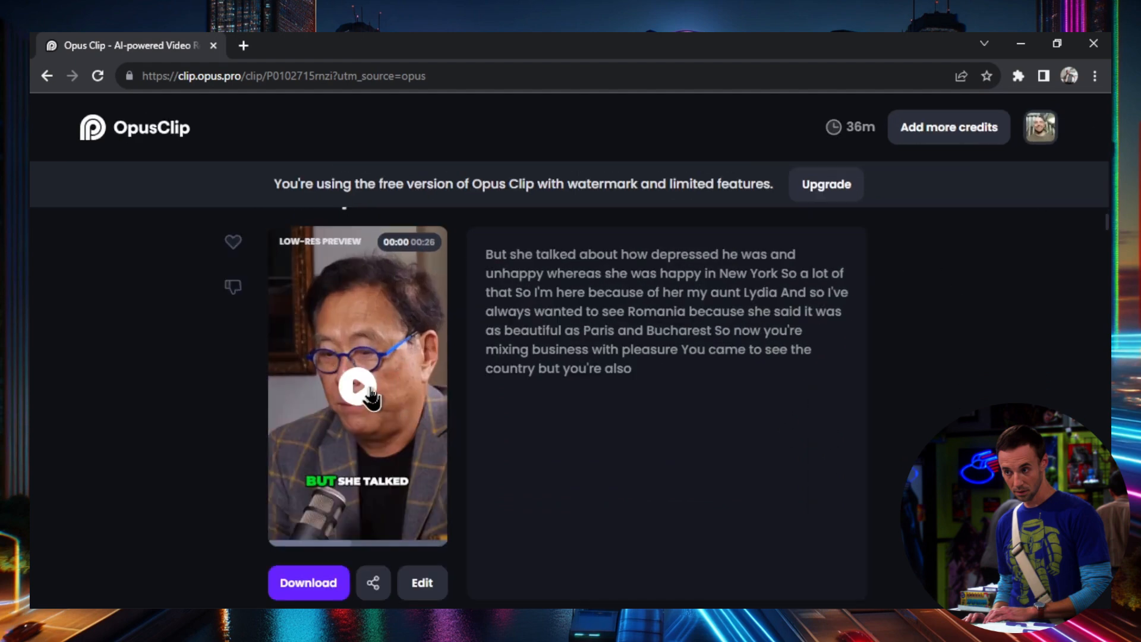
left_click(370, 390)
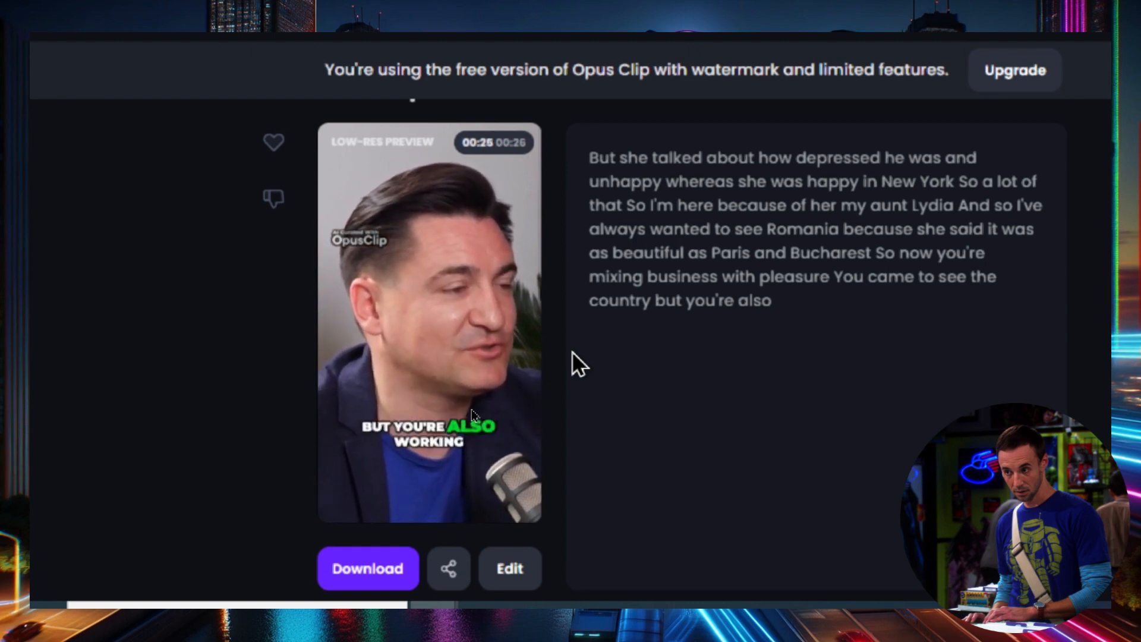
left_click(437, 333)
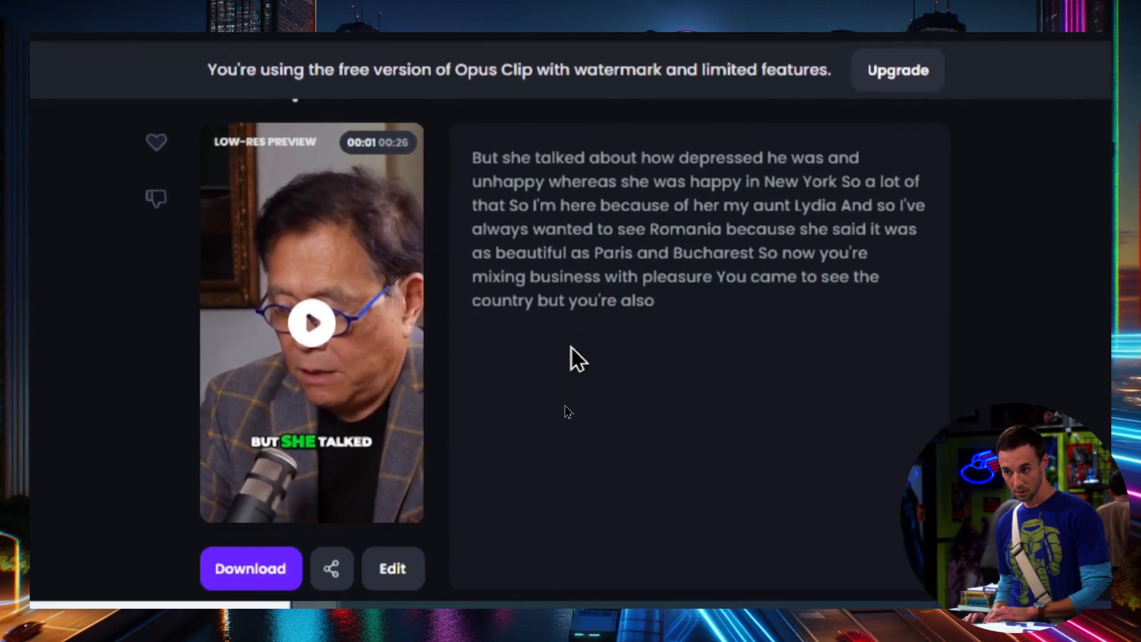
Play the preview of the US dollar clip, pause it, and jump back to about 0:03 to examine the split-screen framing and captions
scroll(571, 356, "down", 10)
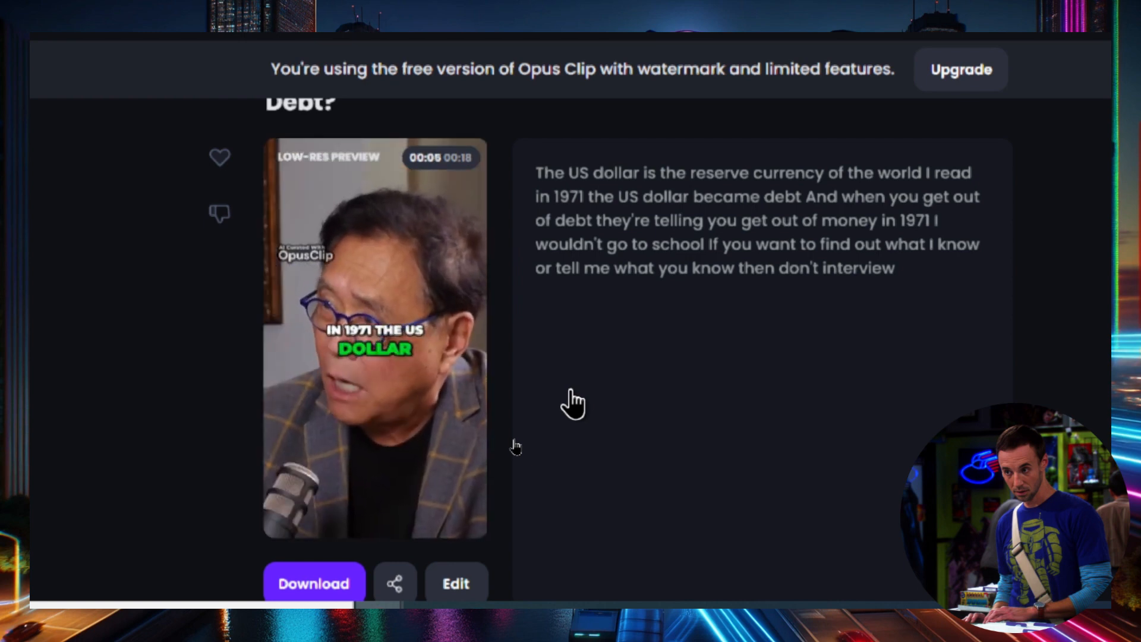
left_click(386, 369)
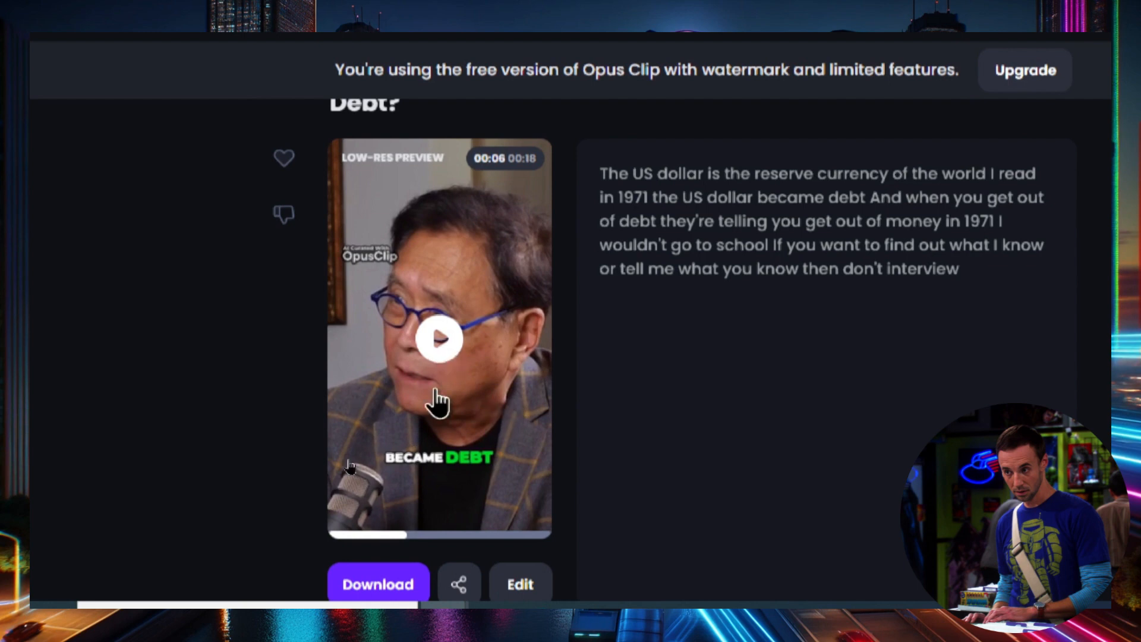
left_click(369, 534)
scroll(499, 349, "up", 1)
scroll(502, 380, "down", 1)
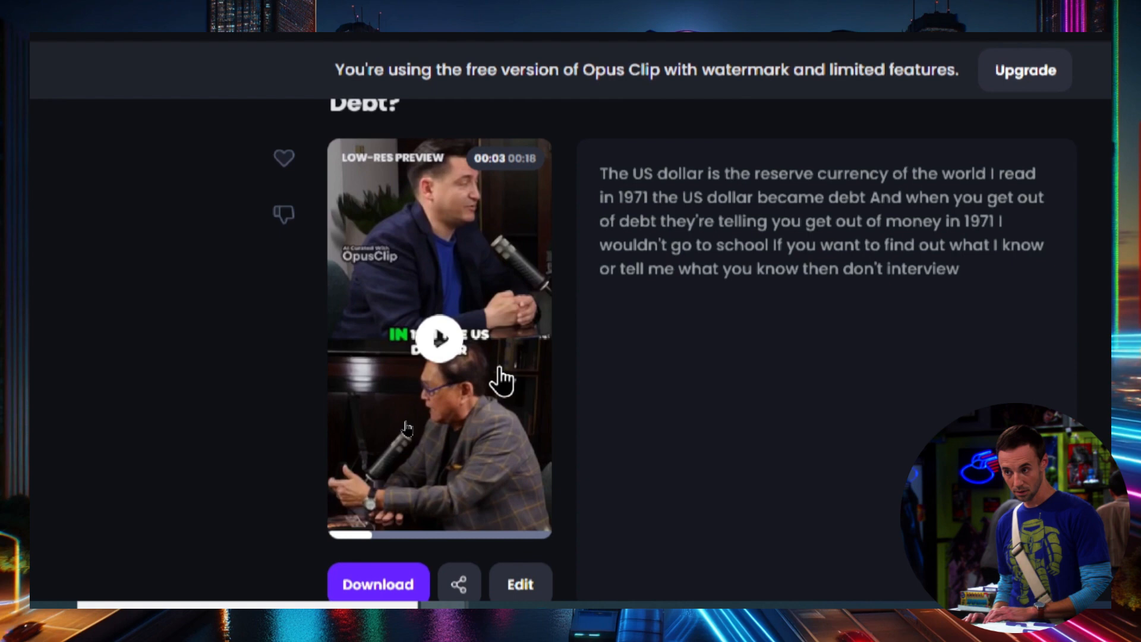
scroll(428, 356, "up", 1)
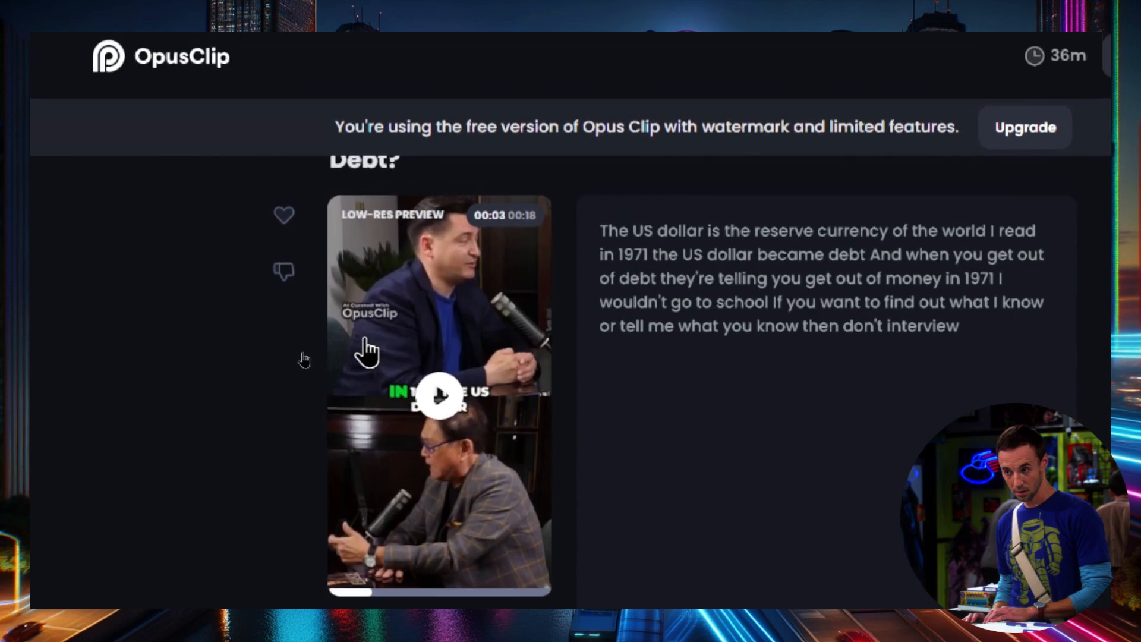
scroll(416, 357, "down", 1)
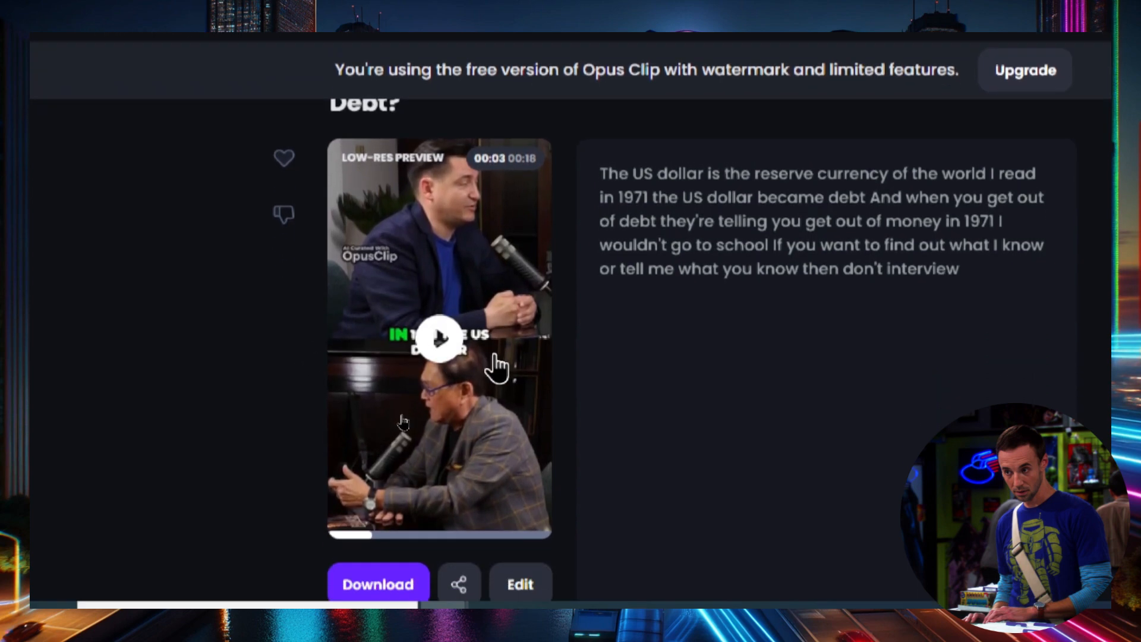
scroll(436, 354, "down", 1)
scroll(435, 357, "up", 1)
scroll(435, 351, "down", 1)
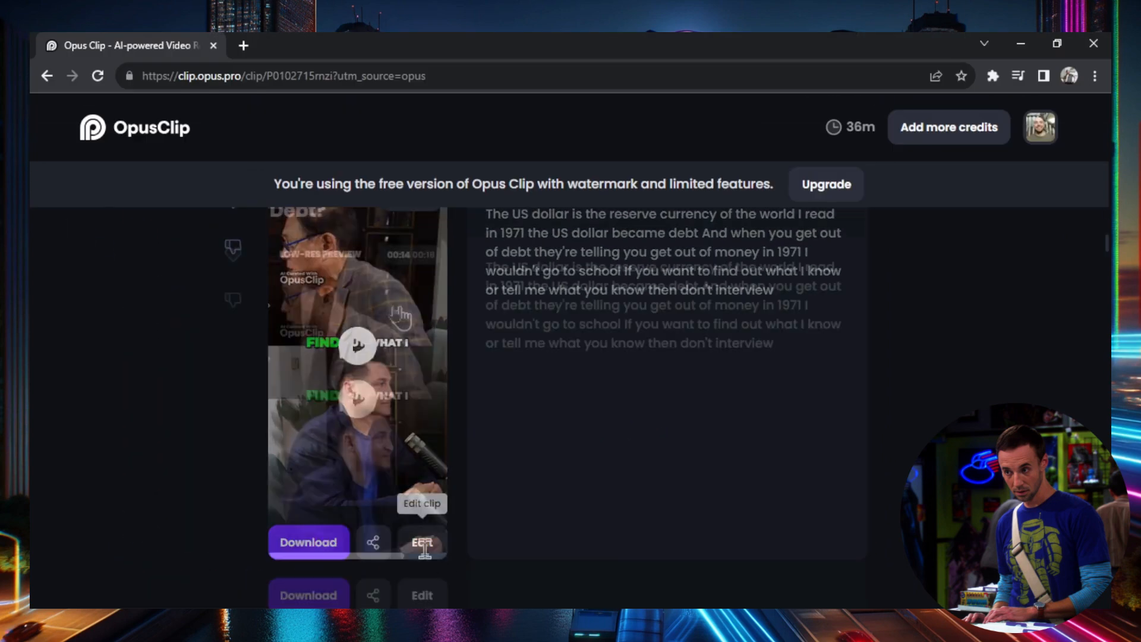
Give the US dollar clip a thumbs-down and submit the feedback comment "It cut off a word"
left_click(232, 300)
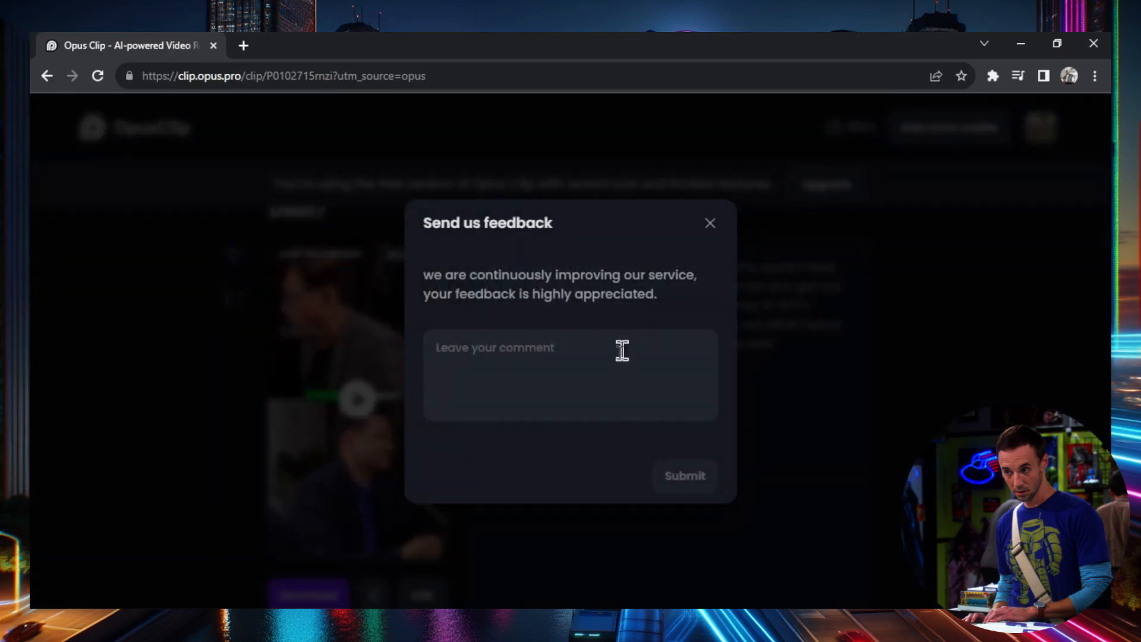
left_click(587, 362)
type("It cut off")
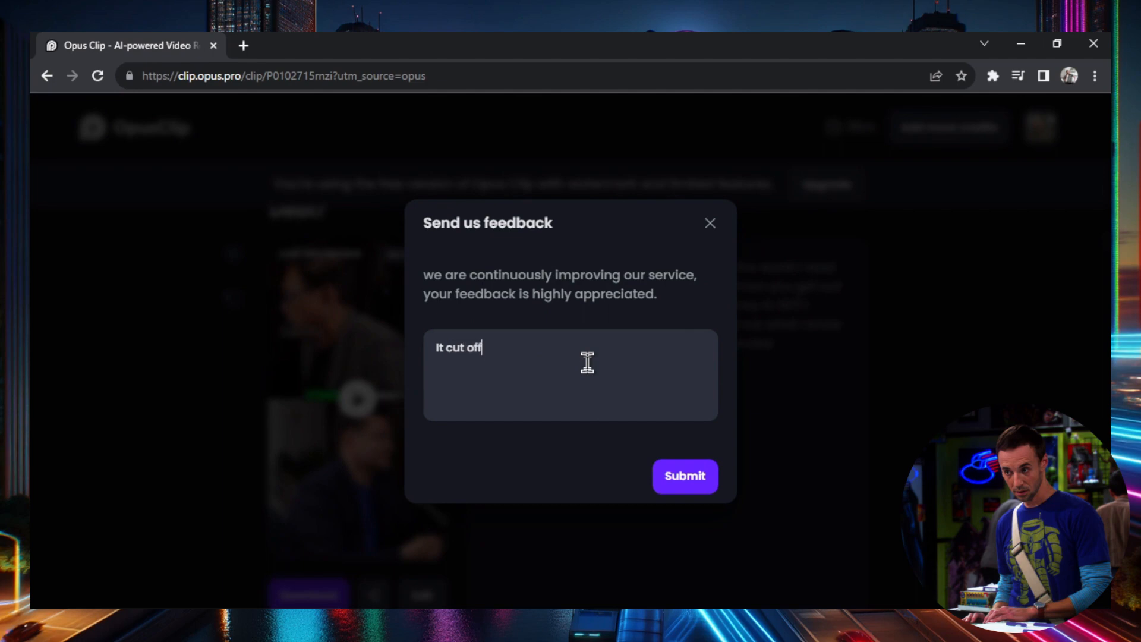
type(" a word")
left_click(689, 479)
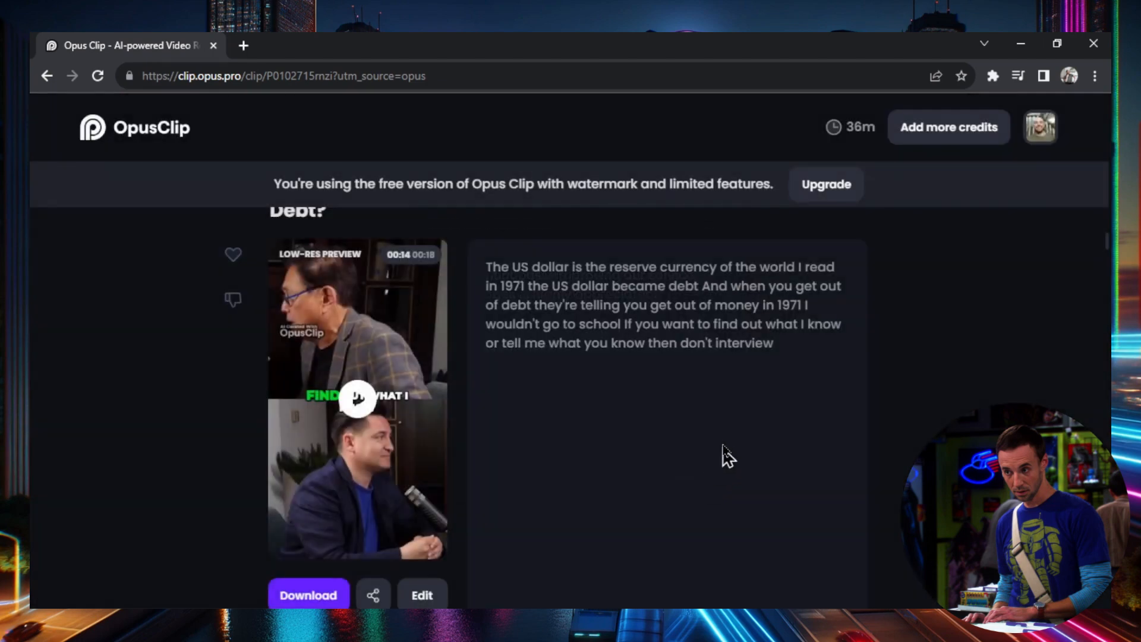
Download the clip "The hidden truth behind tax evasion and its impact on society"
scroll(662, 304, "down", 5)
scroll(711, 336, "down", 8)
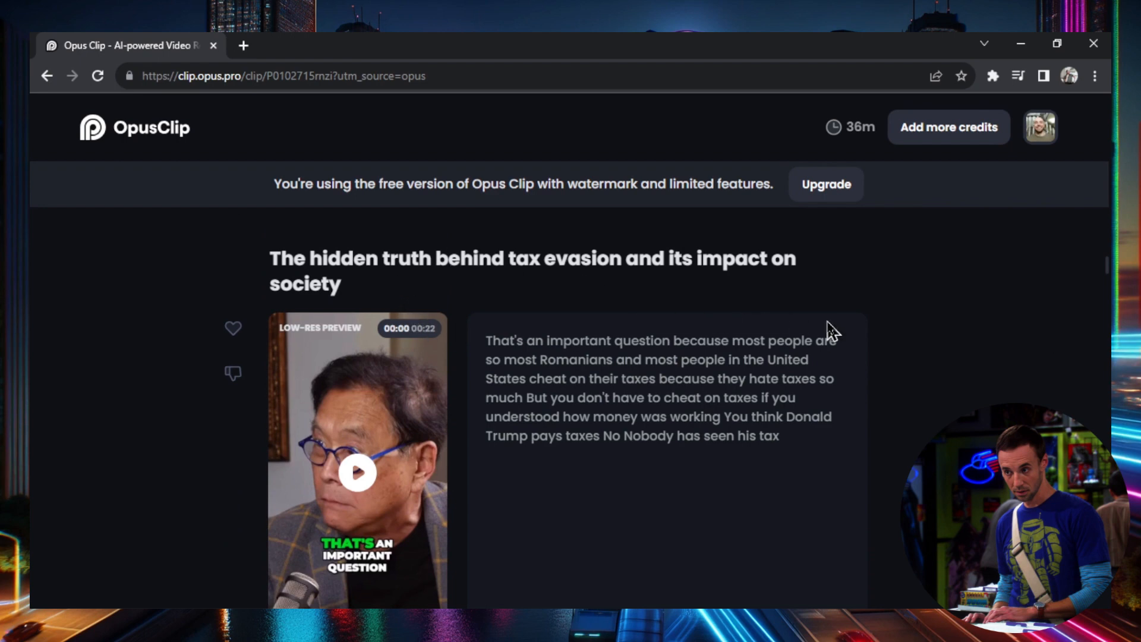
scroll(834, 328, "down", 1)
scroll(541, 486, "down", 1)
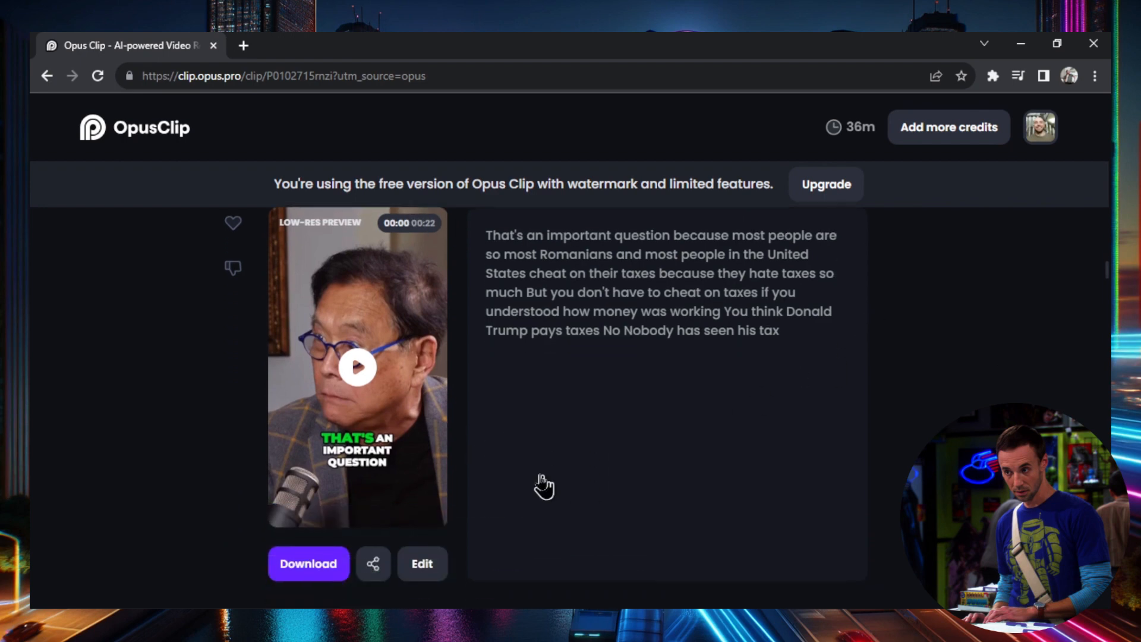
left_click(303, 573)
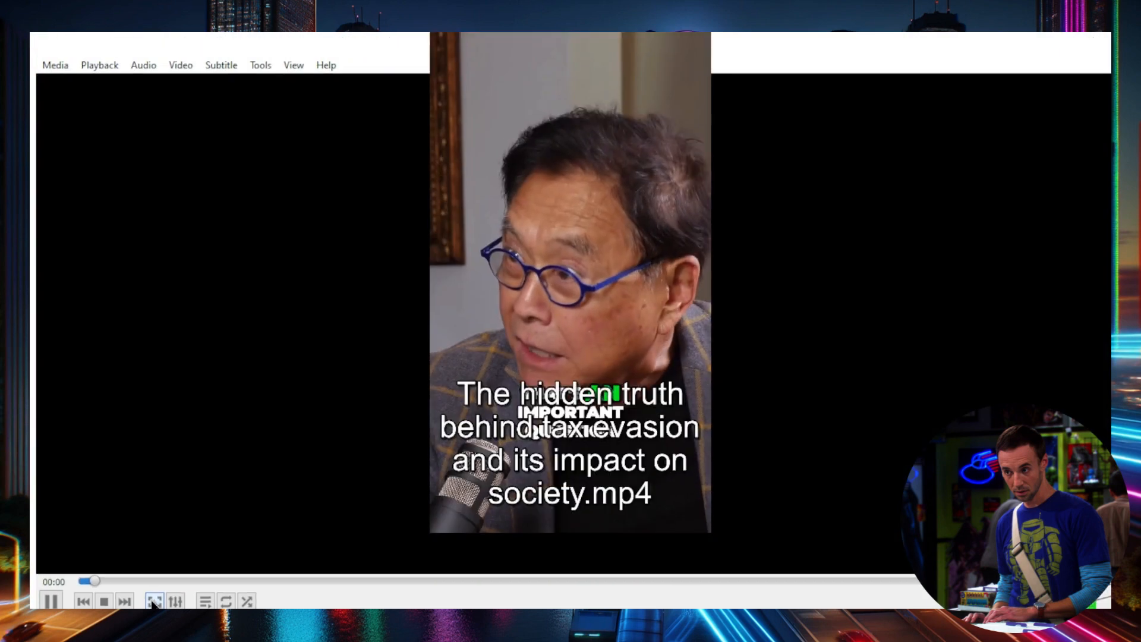
Watch the downloaded tax evasion clip full screen in the media player, pause it at about 0:08, and leave full screen
double_click(921, 433)
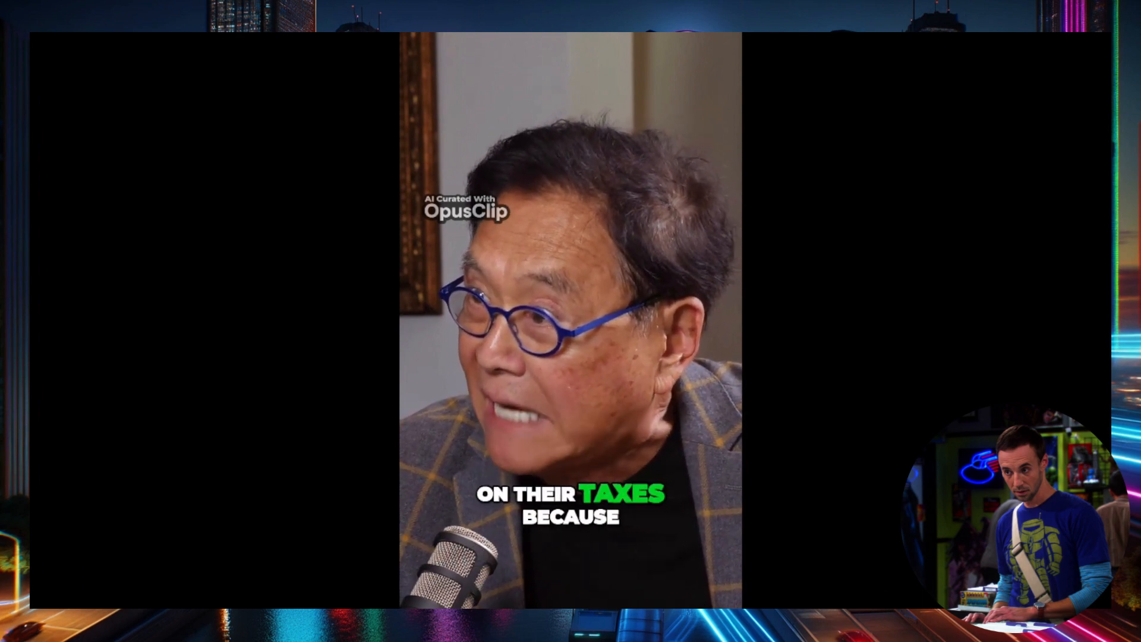
mouse_move(990, 405)
key("space")
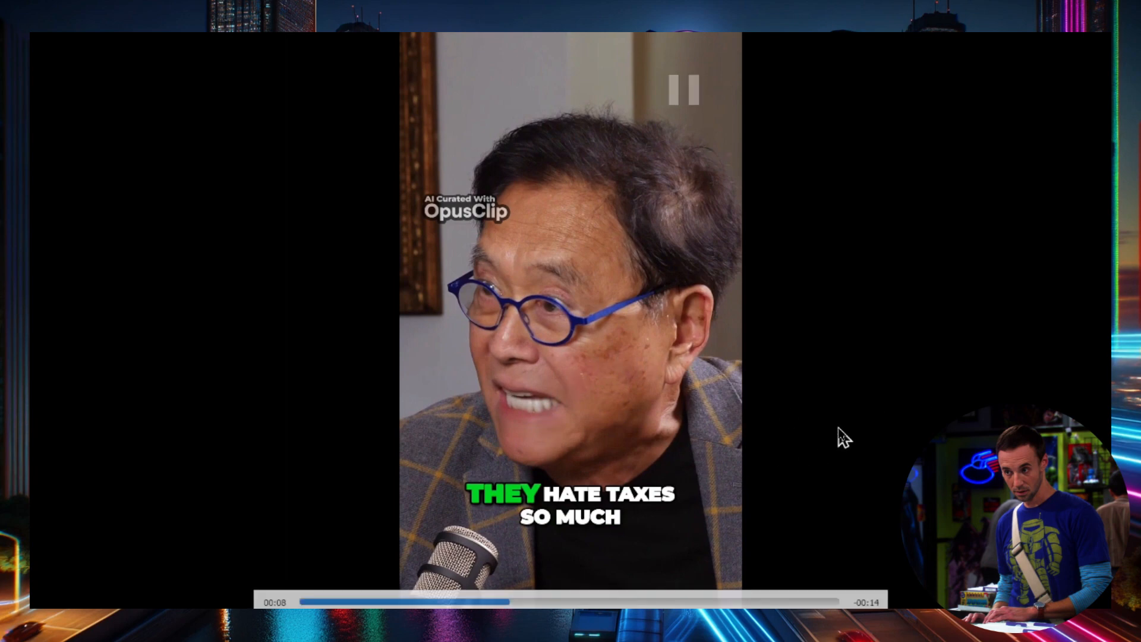
key("Escape")
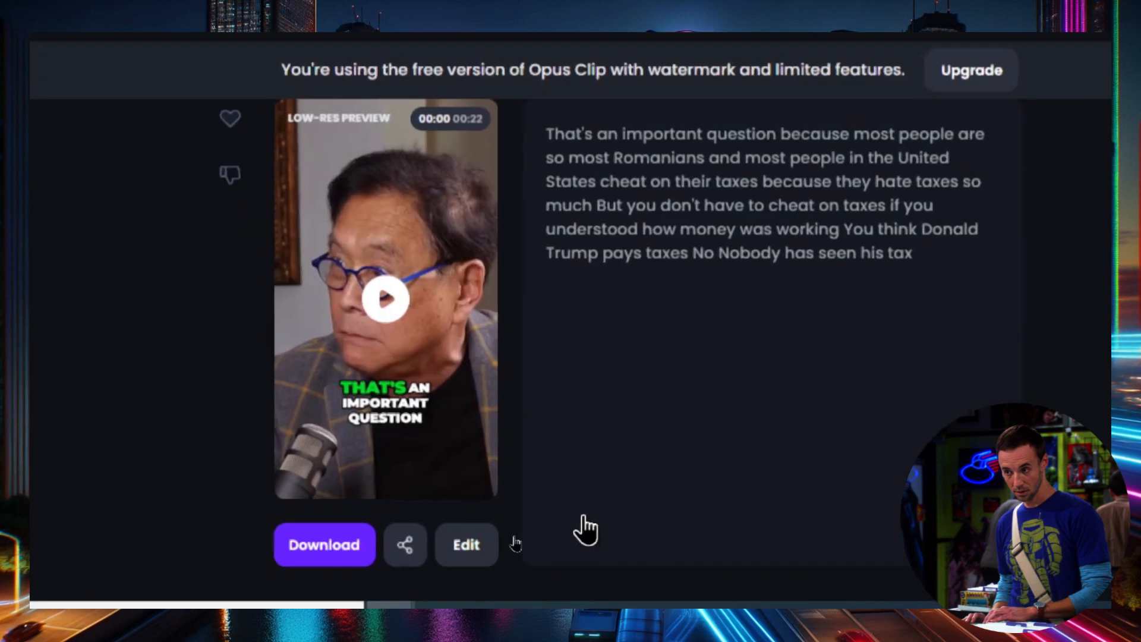
Look through the titles, previews and transcripts of the clips from "Escaping the Money Trap" down to "Unveiling Romania's Enchanting Beauty"
scroll(431, 568, "down", 2)
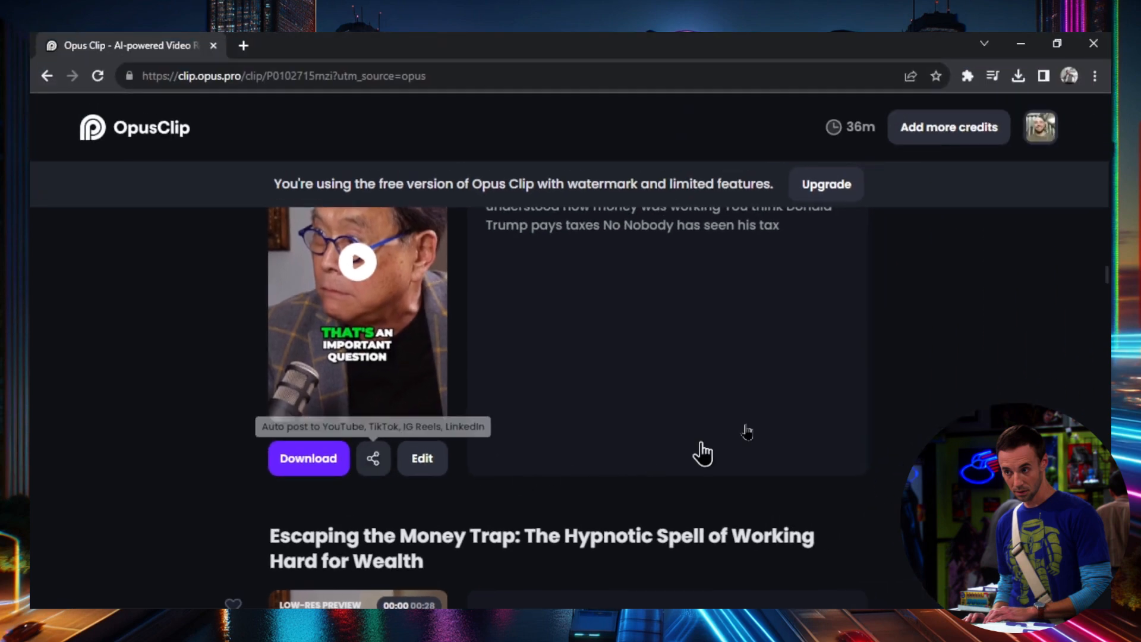
scroll(903, 383, "down", 8)
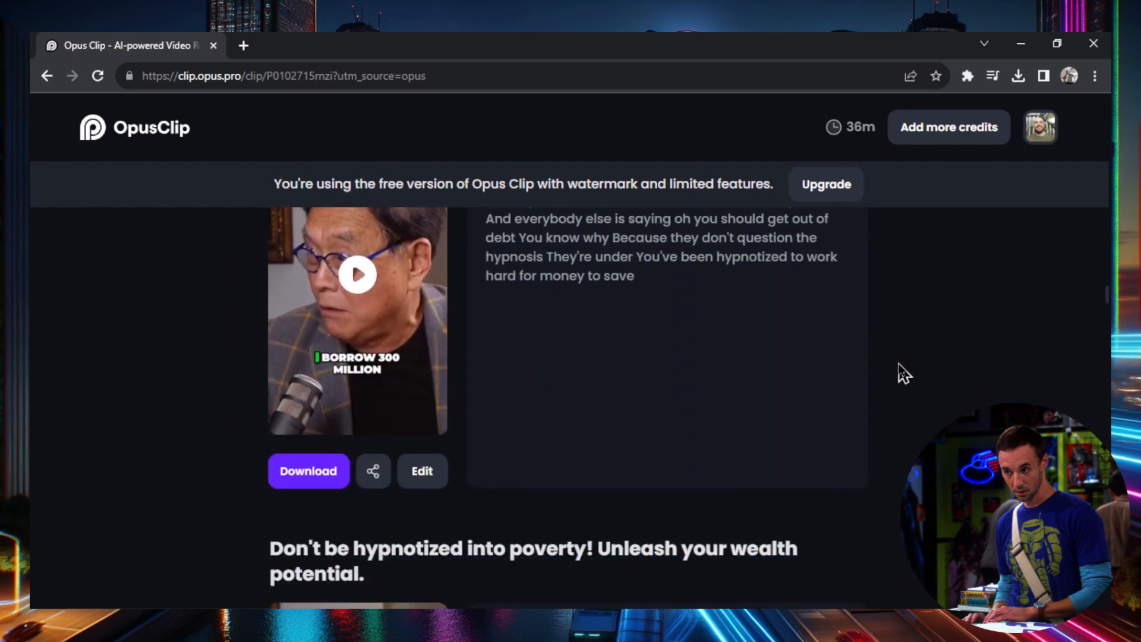
scroll(904, 373, "down", 4)
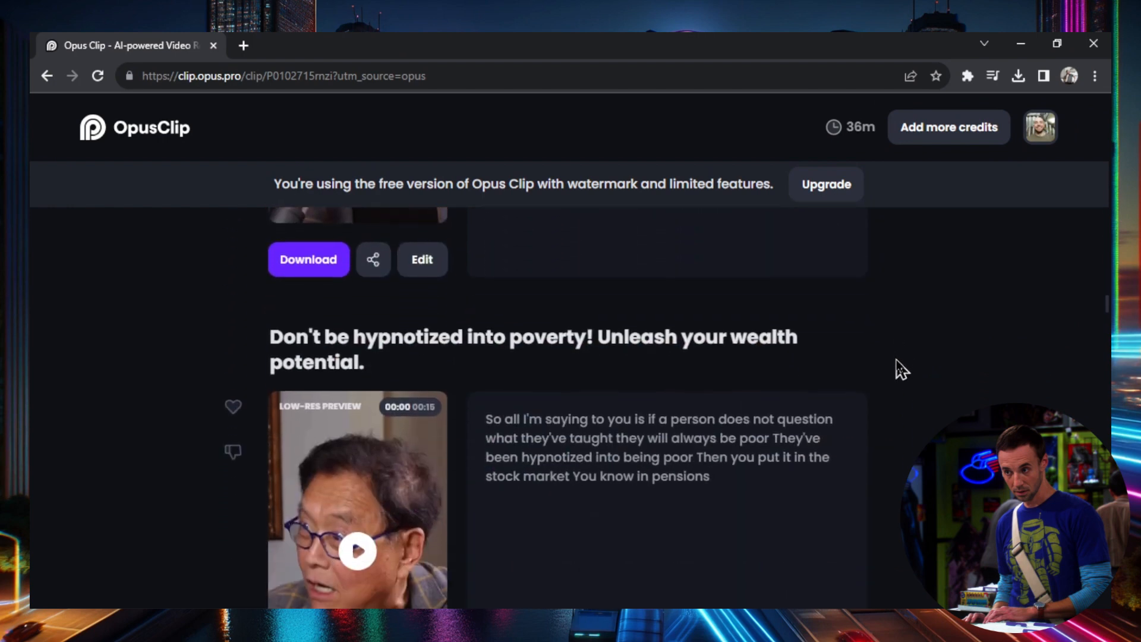
scroll(904, 364, "down", 4)
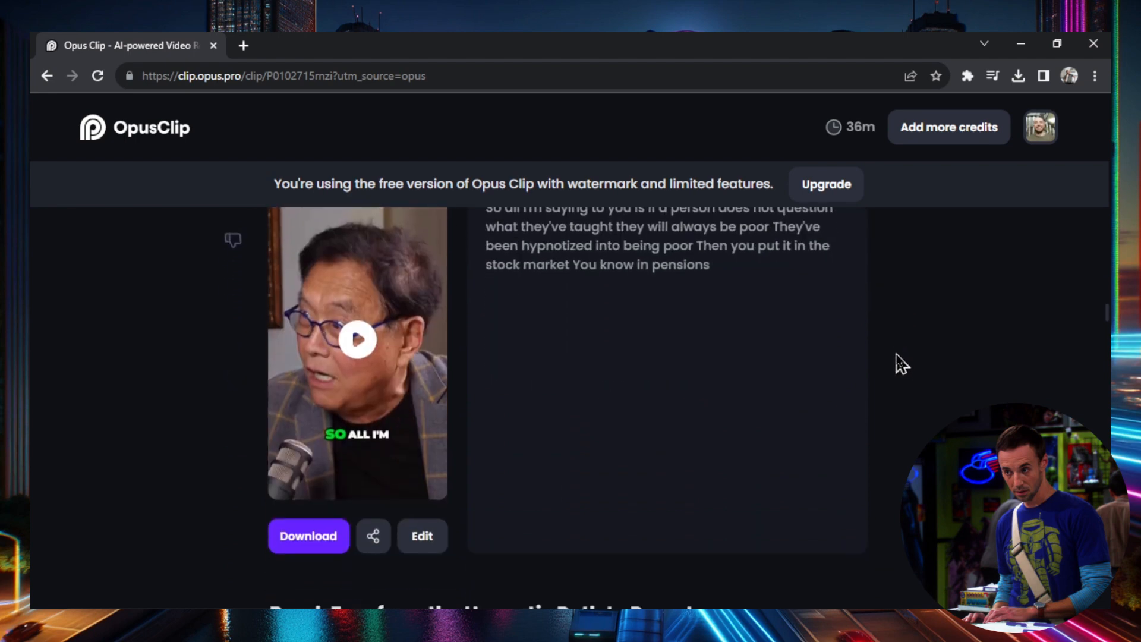
scroll(903, 361, "down", 4)
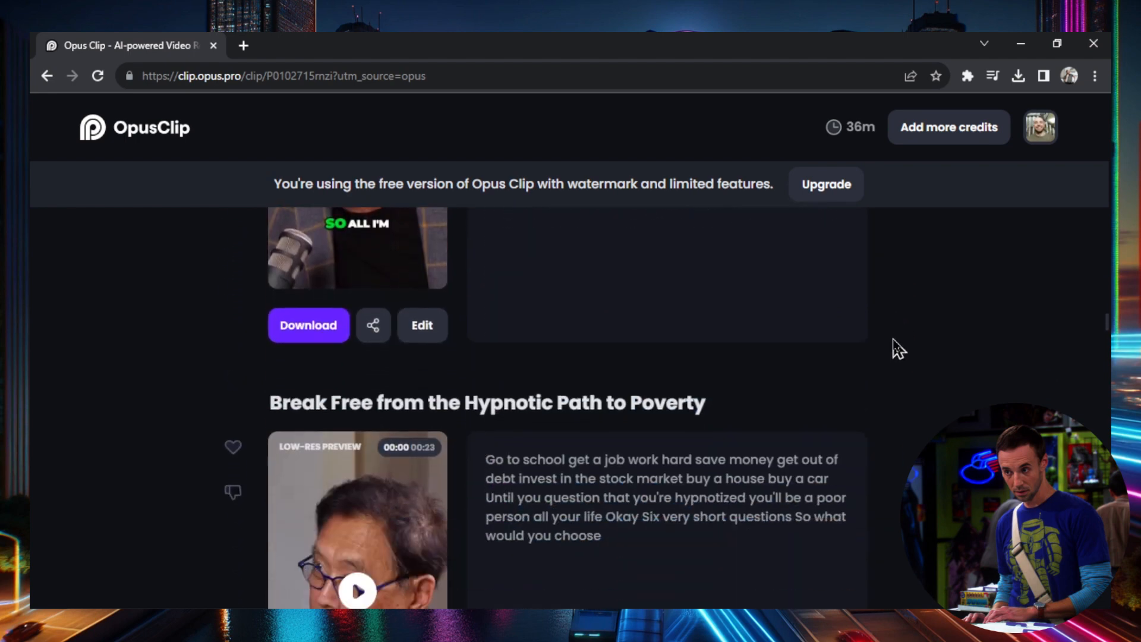
scroll(899, 349, "down", 2)
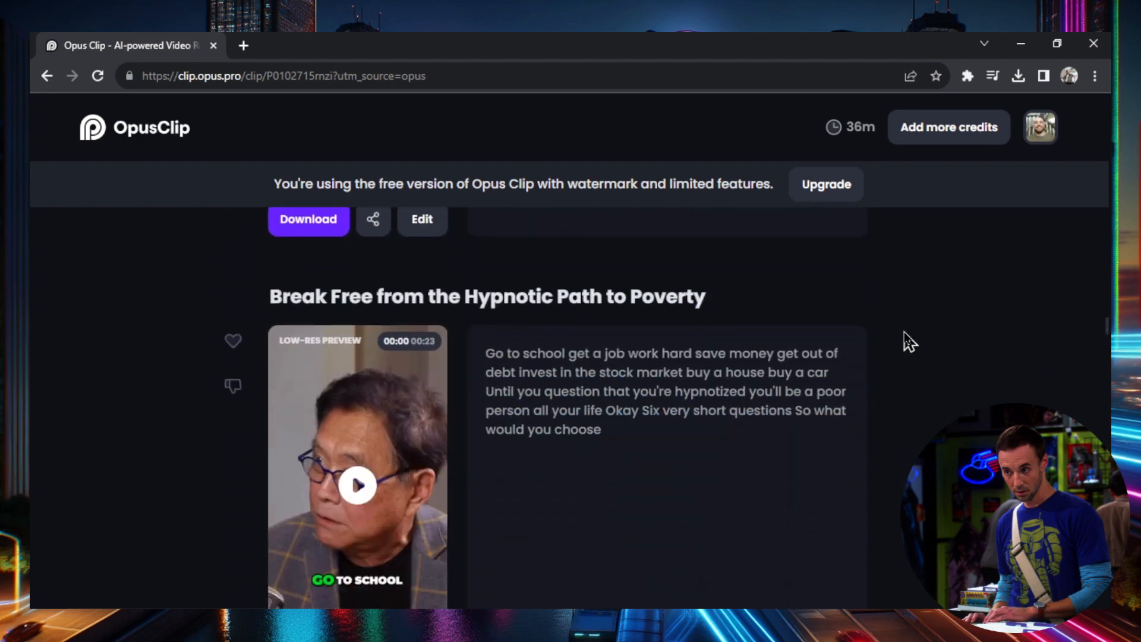
scroll(904, 327, "down", 5)
scroll(904, 323, "down", 5)
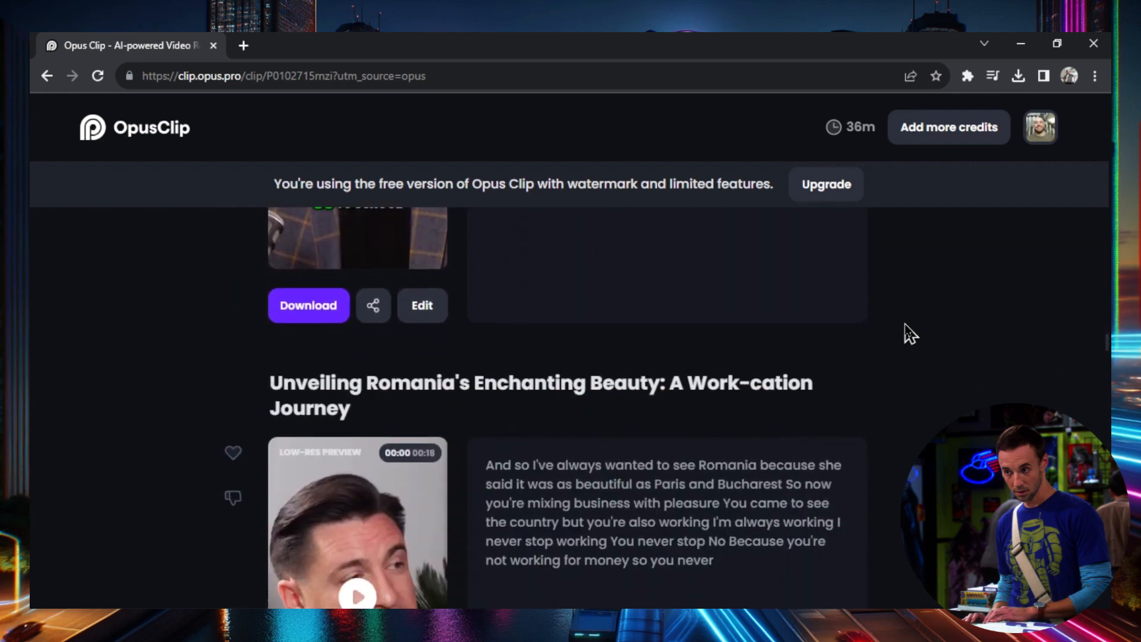